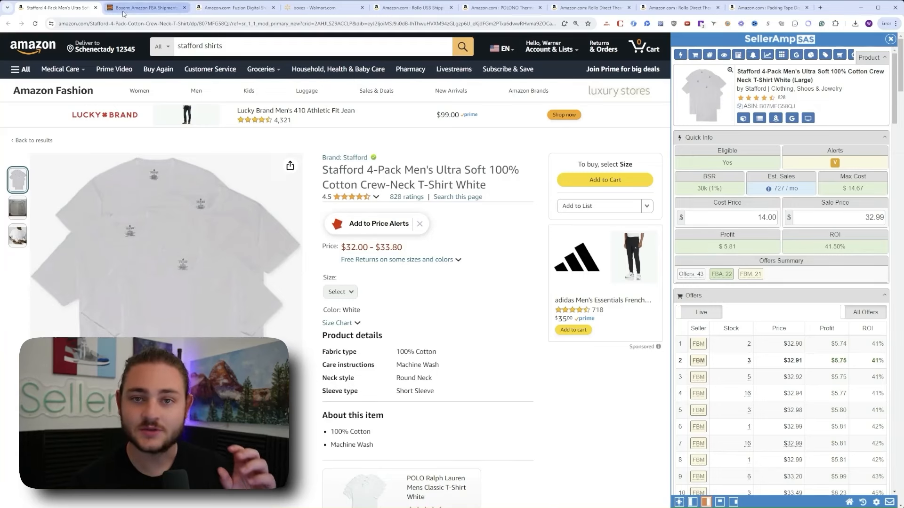
- Look over the Boxem shipment form, the Fuzion shipping scale, Walmart boxes, and the Rollo and POLONO label printer listings
{"action": "left_click", "coordinate": [146, 8]}
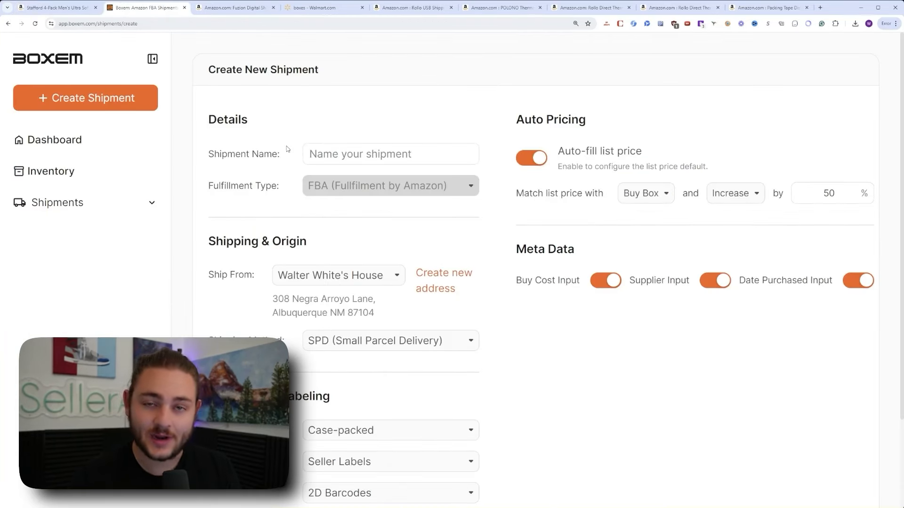
{"action": "left_click", "coordinate": [237, 8]}
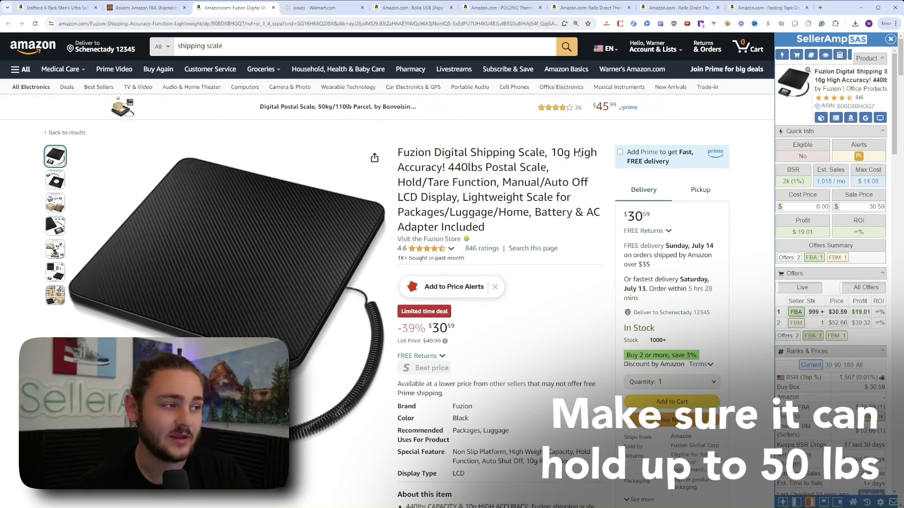
{"action": "key", "text": "ctrl+Tab"}
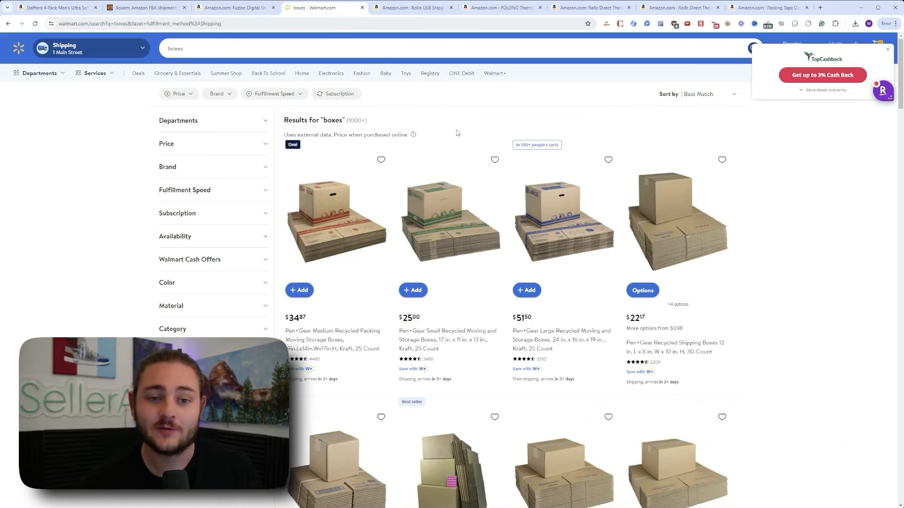
{"action": "scroll", "coordinate": [396, 357], "scroll_direction": "down", "scroll_amount": 1}
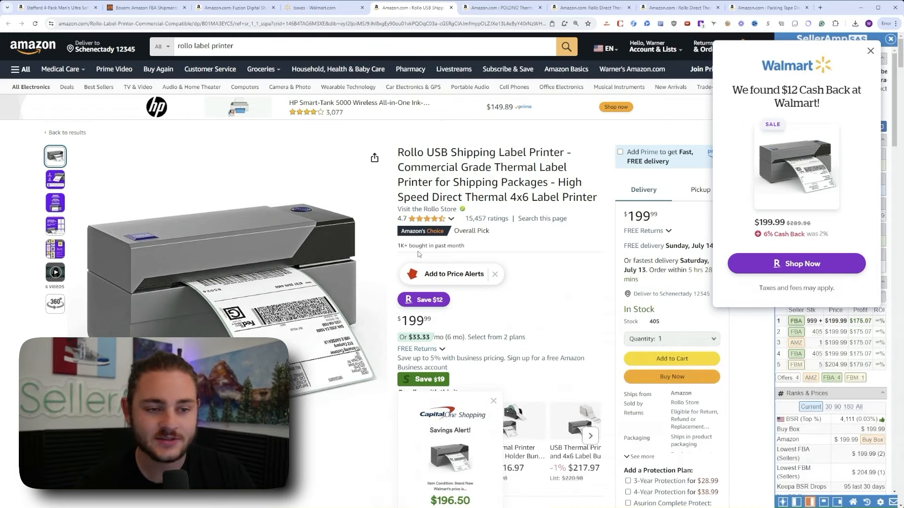
{"action": "left_click", "coordinate": [500, 12]}
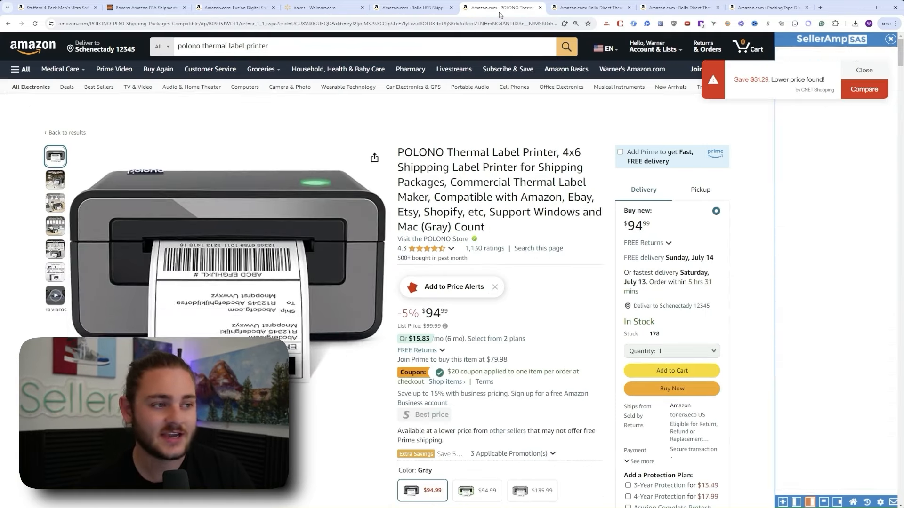
{"action": "scroll", "coordinate": [533, 288], "scroll_direction": "down", "scroll_amount": 2}
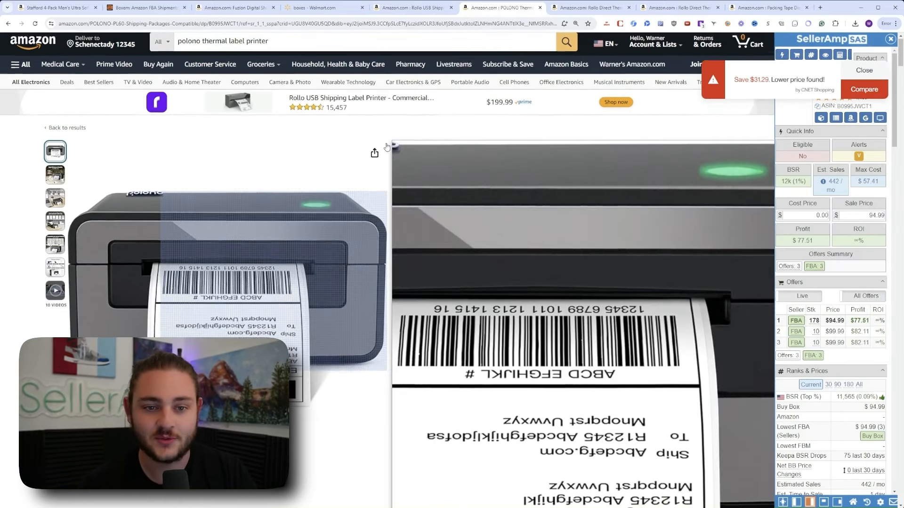
{"action": "scroll", "coordinate": [464, 288], "scroll_direction": "up", "scroll_amount": 2}
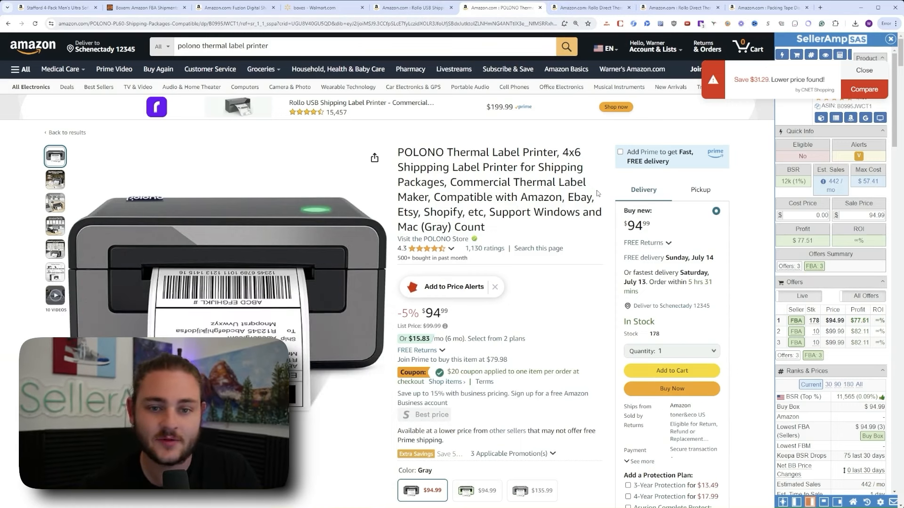
- Review the listings for Rollo 4x6 shipping labels, Rollo 2x1 barcode labels and the Pacific Mailer tape gun
{"action": "left_click", "coordinate": [592, 7]}
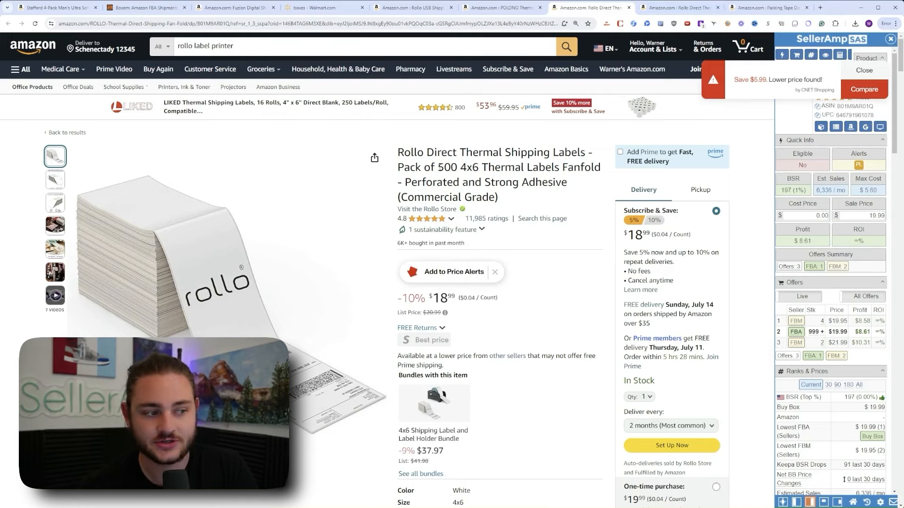
{"action": "left_click_drag", "start_coordinate": [439, 167], "coordinate": [514, 179]}
{"action": "left_click", "coordinate": [514, 178]}
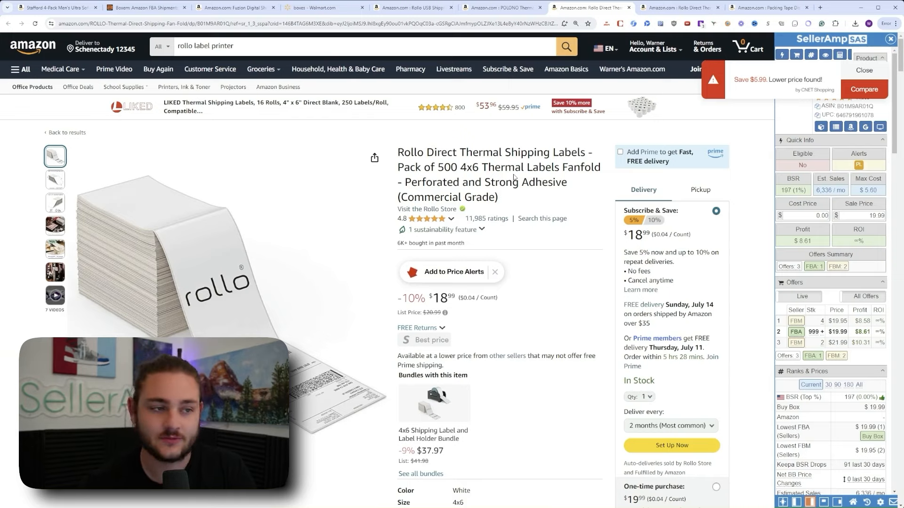
{"action": "left_click", "coordinate": [671, 3]}
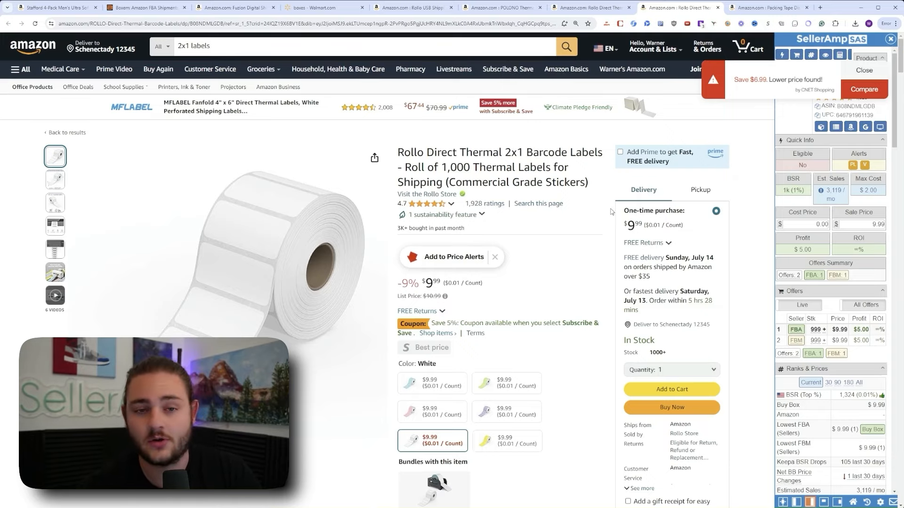
{"action": "key", "text": "ctrl+Tab"}
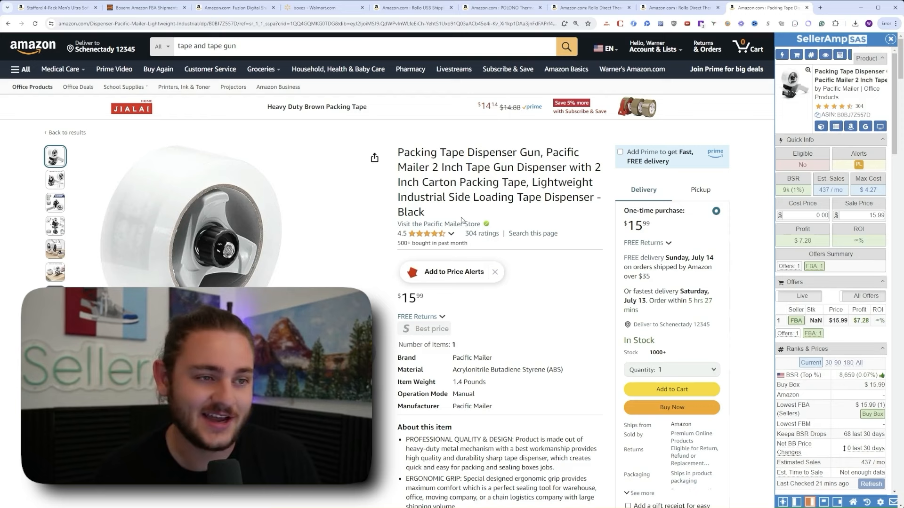
- Return to the Boxem new shipment form and name the shipment TestingShipment
{"action": "mouse_move", "coordinate": [267, 159]}
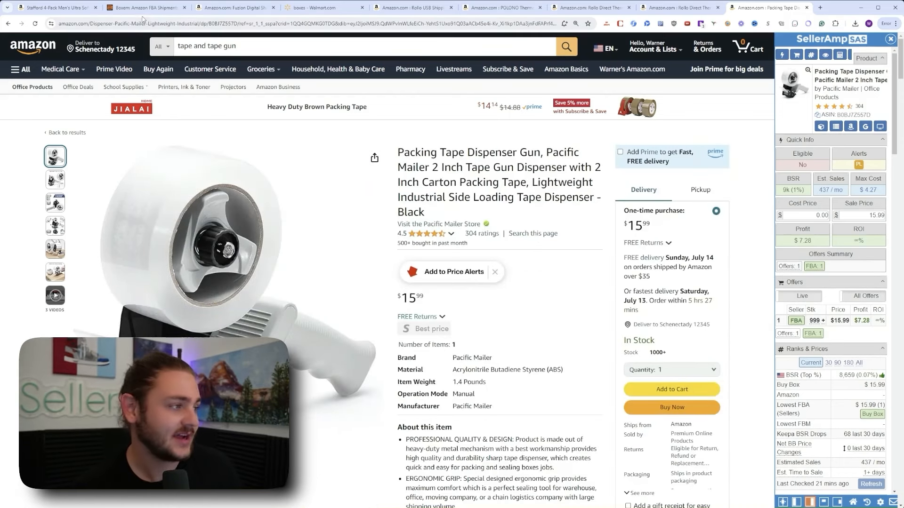
{"action": "left_click", "coordinate": [148, 13]}
{"action": "left_click", "coordinate": [419, 154]}
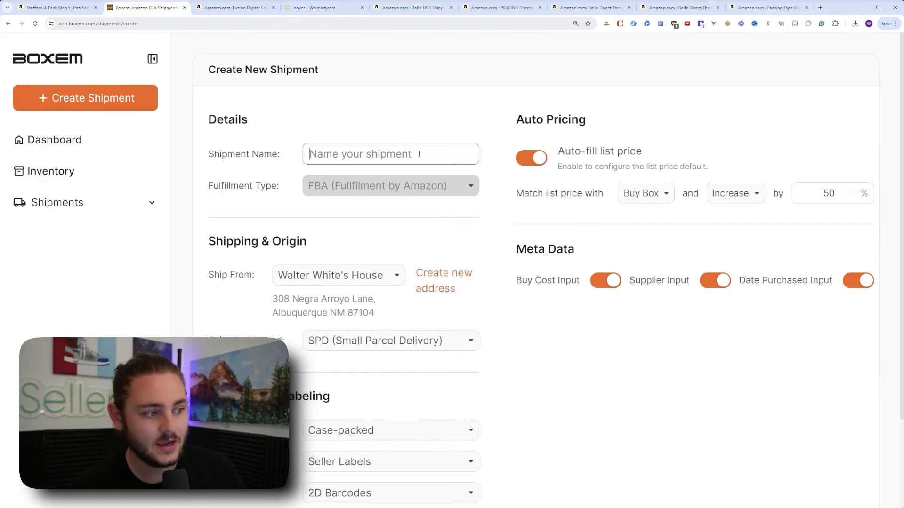
{"action": "type", "text": "TestingShipment"}
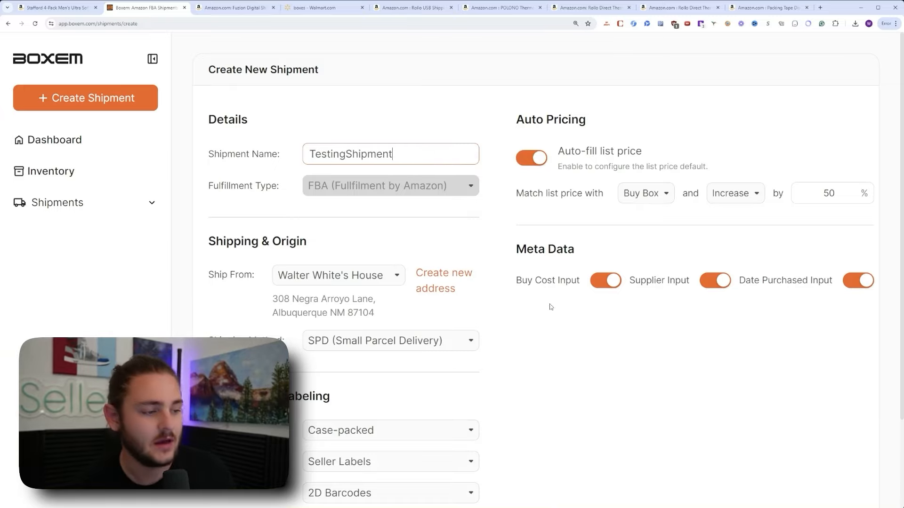
- Examine the new shipment's ship-from address, shipping method, packaging and labeling, auto pricing and metadata settings
{"action": "scroll", "coordinate": [541, 302], "scroll_direction": "down", "scroll_amount": 2}
{"action": "scroll", "coordinate": [526, 307], "scroll_direction": "up", "scroll_amount": 2}
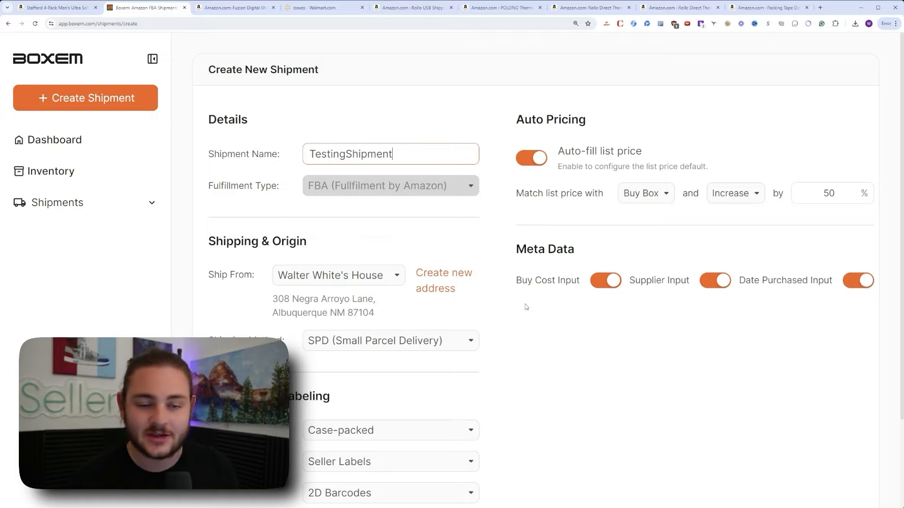
{"action": "scroll", "coordinate": [516, 326], "scroll_direction": "down", "scroll_amount": 2}
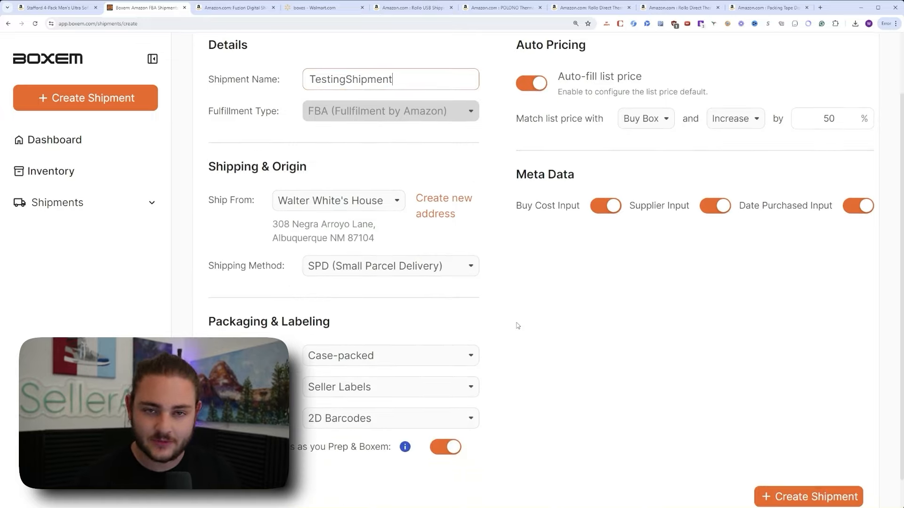
{"action": "scroll", "coordinate": [518, 325], "scroll_direction": "down", "scroll_amount": 1}
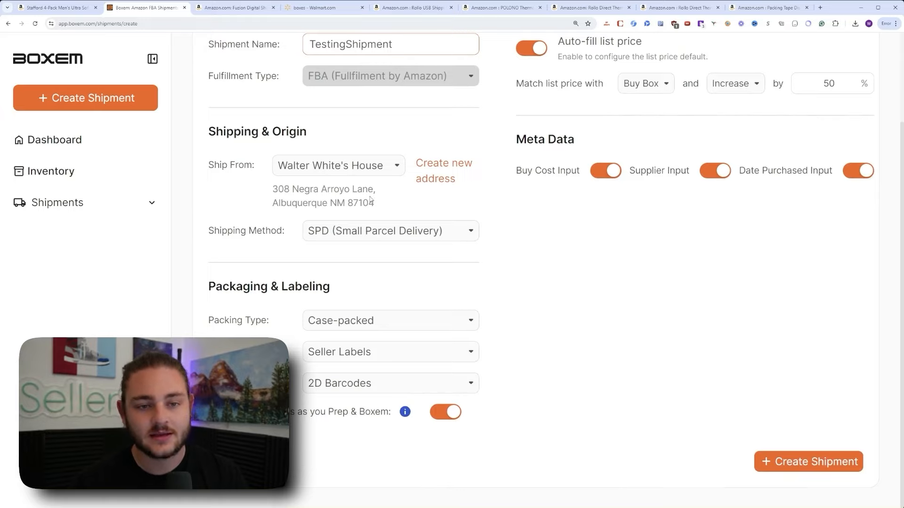
{"action": "scroll", "coordinate": [452, 260], "scroll_direction": "up", "scroll_amount": 2}
{"action": "scroll", "coordinate": [423, 320], "scroll_direction": "down", "scroll_amount": 2}
{"action": "scroll", "coordinate": [414, 302], "scroll_direction": "up", "scroll_amount": 2}
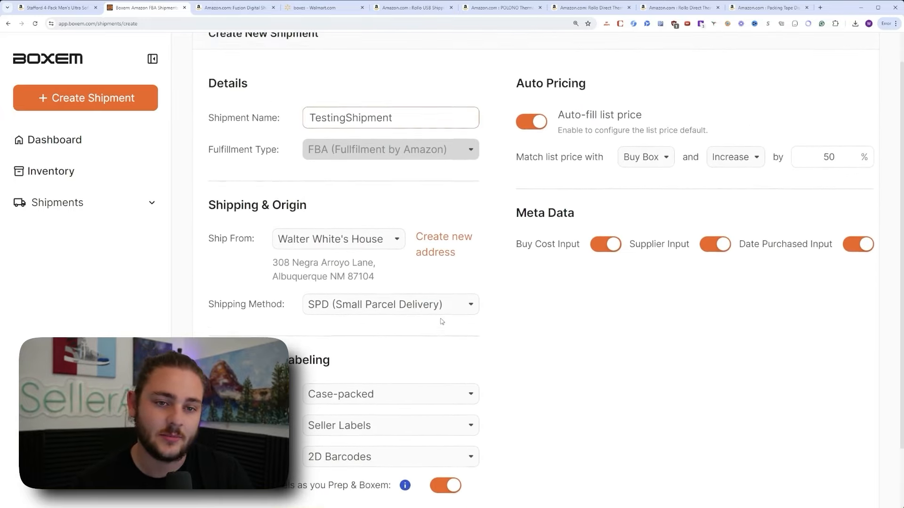
{"action": "scroll", "coordinate": [329, 212], "scroll_direction": "down", "scroll_amount": 2}
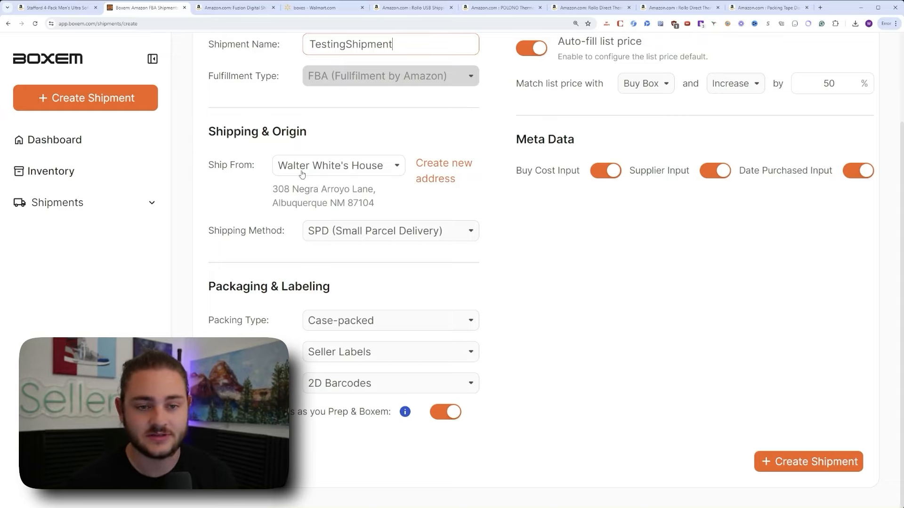
- Review the choices for shipping method, packing type, labeling preference and box contents, plus the FBA box label printing setting
{"action": "left_click", "coordinate": [344, 232]}
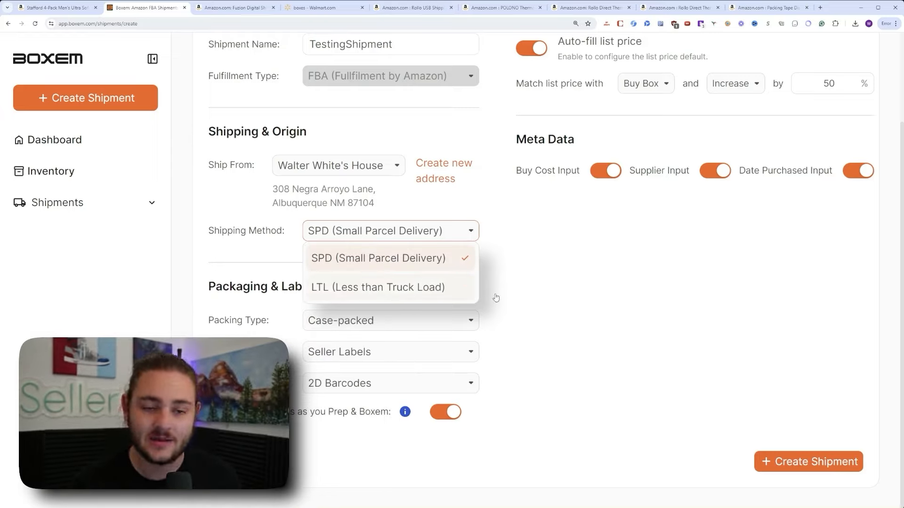
{"action": "left_click", "coordinate": [644, 291]}
{"action": "left_click", "coordinate": [314, 321]}
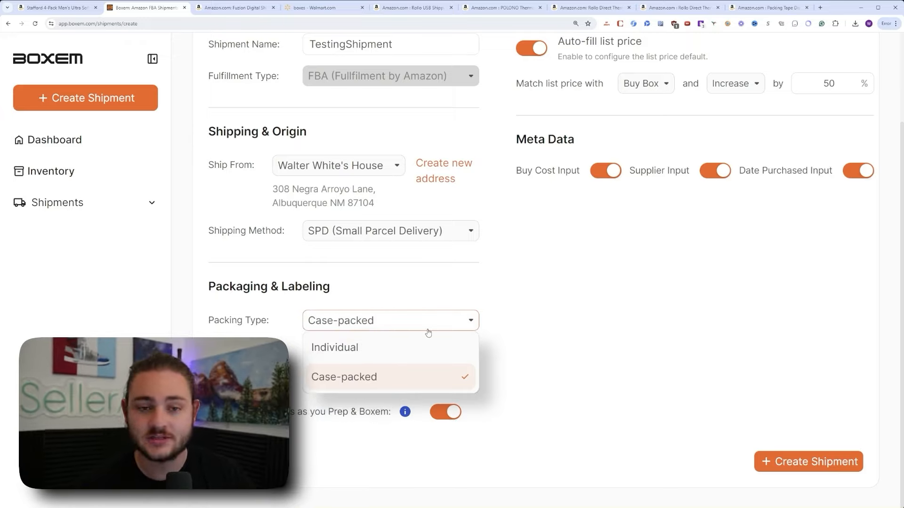
{"action": "left_click", "coordinate": [522, 330]}
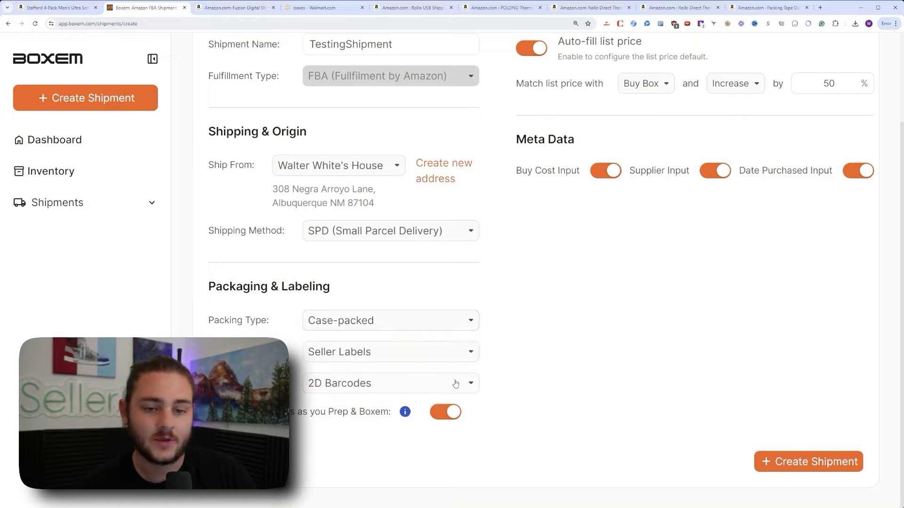
{"action": "left_click", "coordinate": [349, 355]}
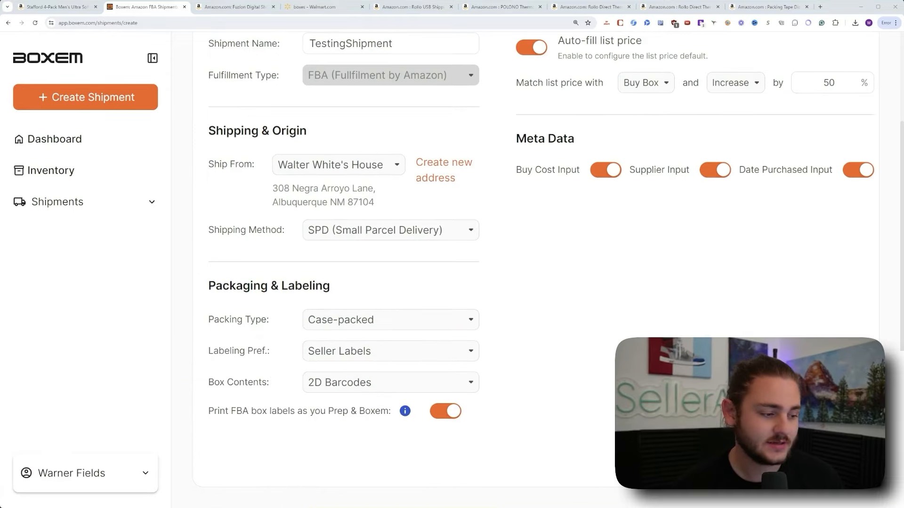
{"action": "left_click", "coordinate": [383, 387]}
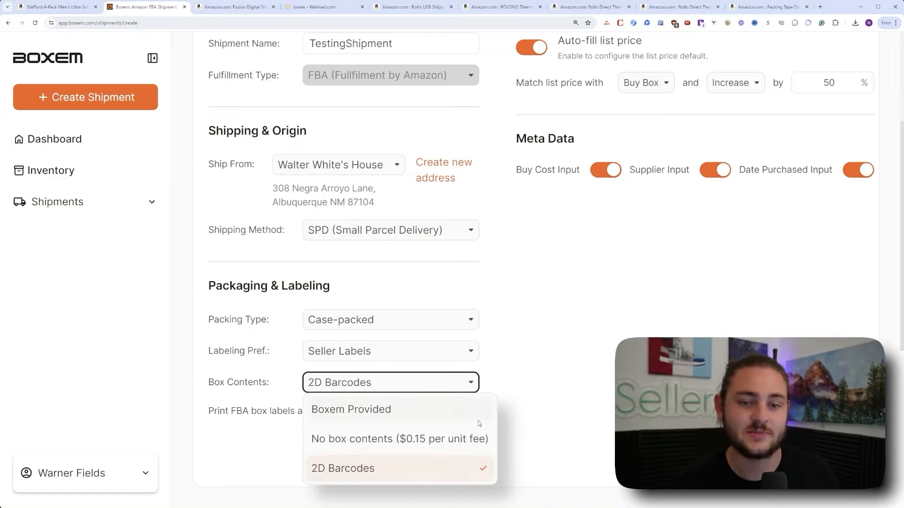
{"action": "left_click", "coordinate": [521, 402]}
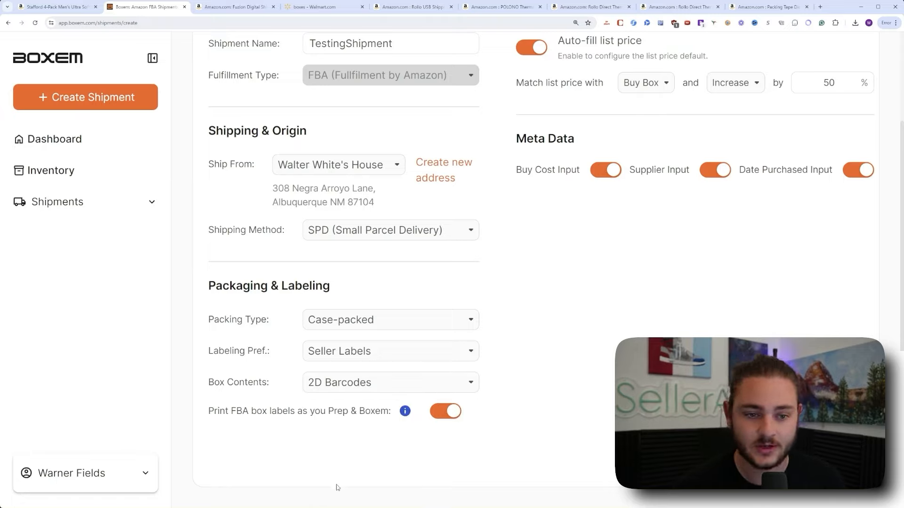
{"action": "left_click_drag", "start_coordinate": [198, 412], "coordinate": [369, 412]}
{"action": "double_click", "coordinate": [446, 412]}
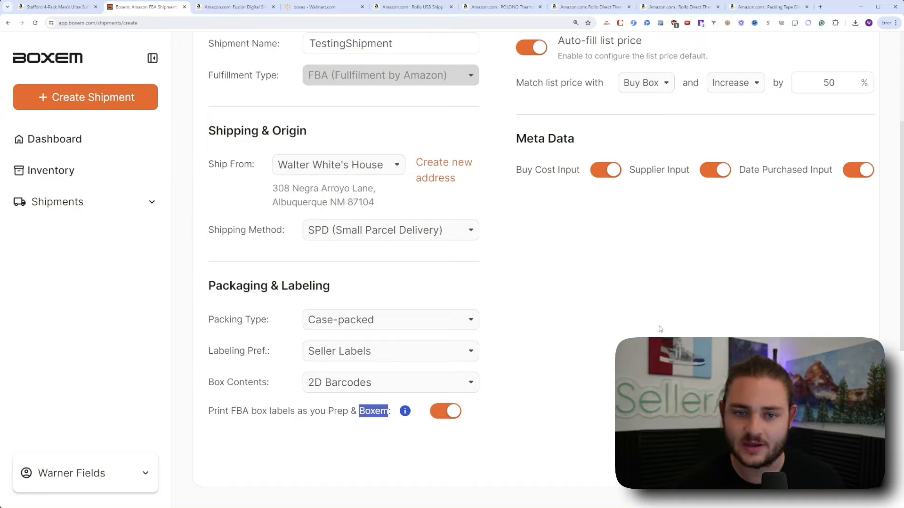
- Check the auto pricing and metadata settings, and create the shipment
{"action": "scroll", "coordinate": [660, 329], "scroll_direction": "up", "scroll_amount": 2}
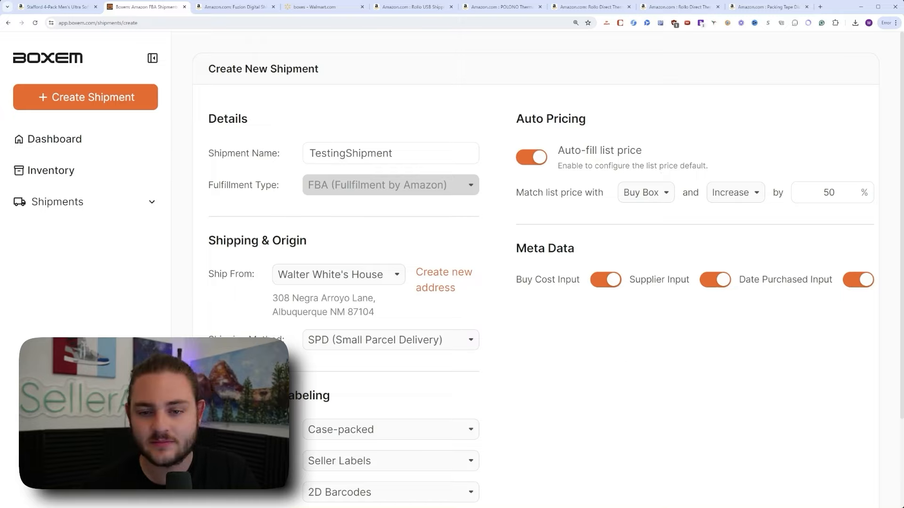
{"action": "scroll", "coordinate": [710, 360], "scroll_direction": "down", "scroll_amount": 1}
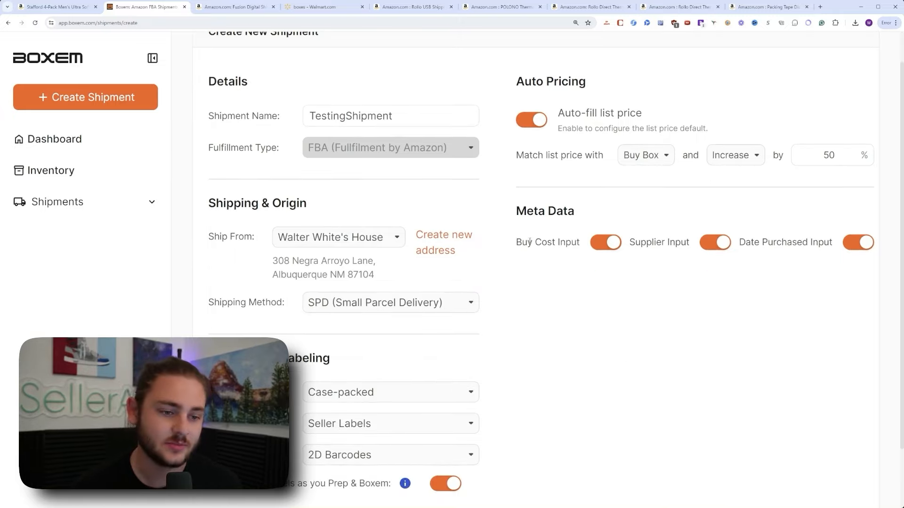
{"action": "scroll", "coordinate": [554, 202], "scroll_direction": "down", "scroll_amount": 2}
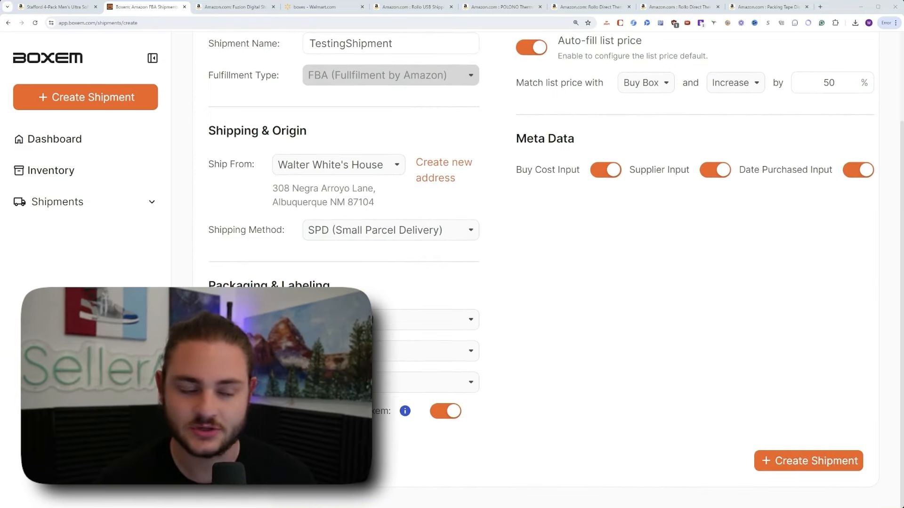
{"action": "left_click", "coordinate": [772, 459]}
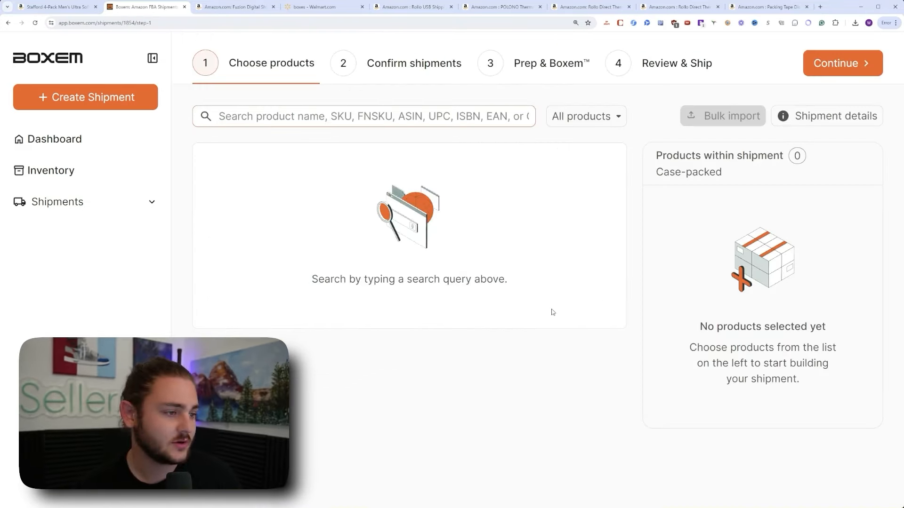
- Copy the ASIN B07MFG58QJ of the Stafford 4-pack T-shirt from its Amazon page and search for it among Boxem's products
{"action": "left_click", "coordinate": [54, 7]}
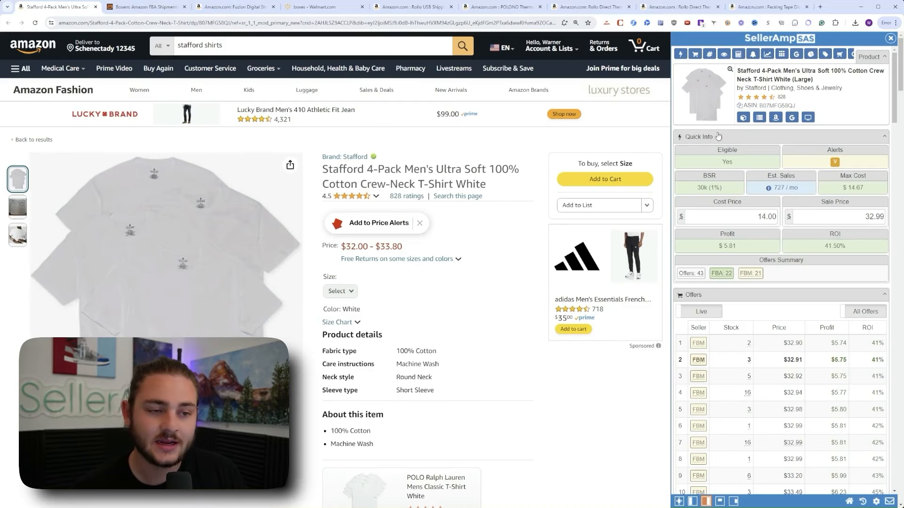
{"action": "left_click", "coordinate": [738, 106]}
{"action": "key", "text": "ctrl+c"}
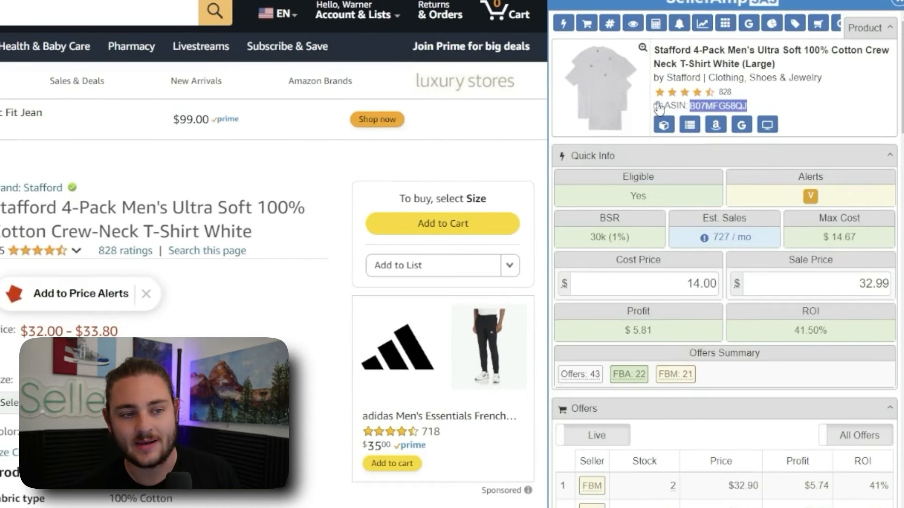
{"action": "left_click", "coordinate": [166, 9]}
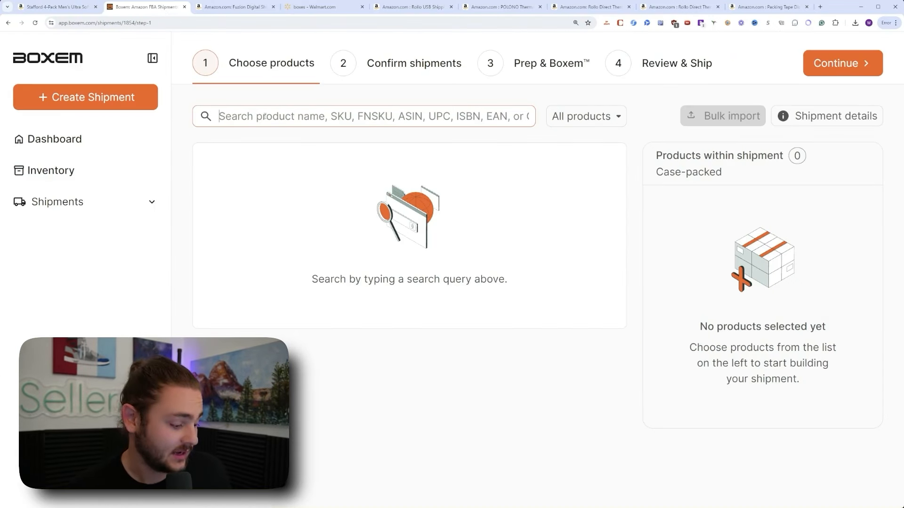
{"action": "key", "text": "ctrl+v"}
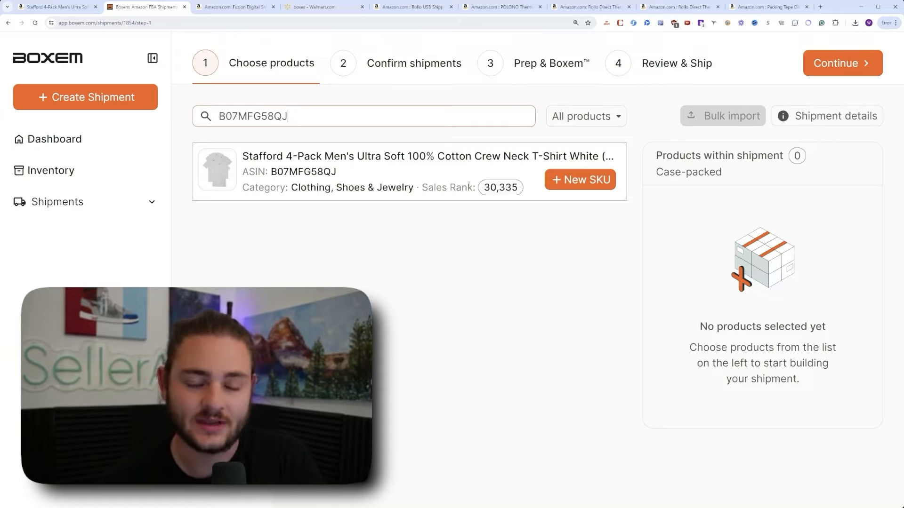
{"action": "left_click", "coordinate": [430, 255]}
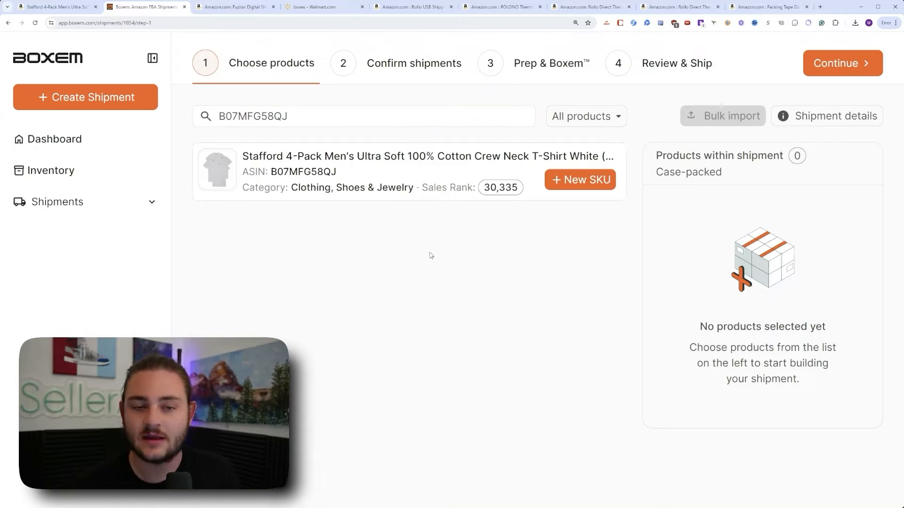
{"action": "left_click", "coordinate": [598, 118]}
{"action": "left_click", "coordinate": [391, 346]}
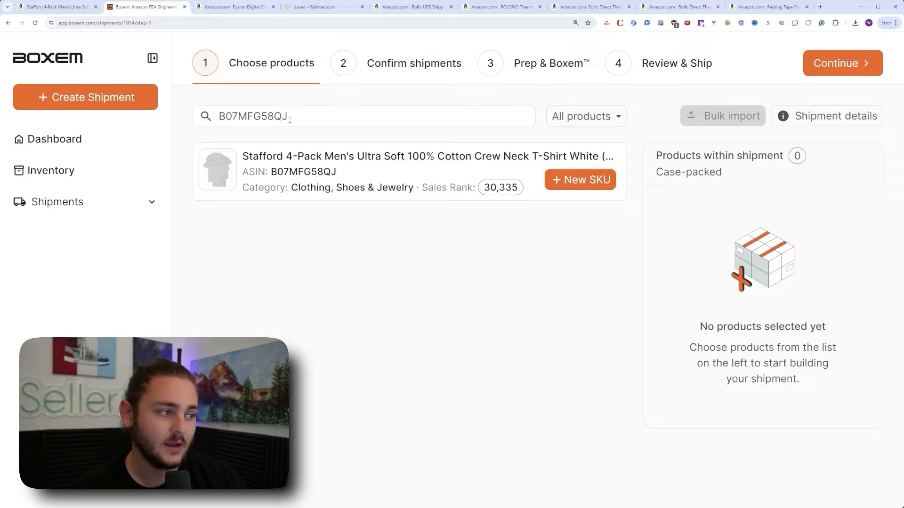
{"action": "left_click", "coordinate": [270, 116]}
{"action": "double_click", "coordinate": [287, 116]}
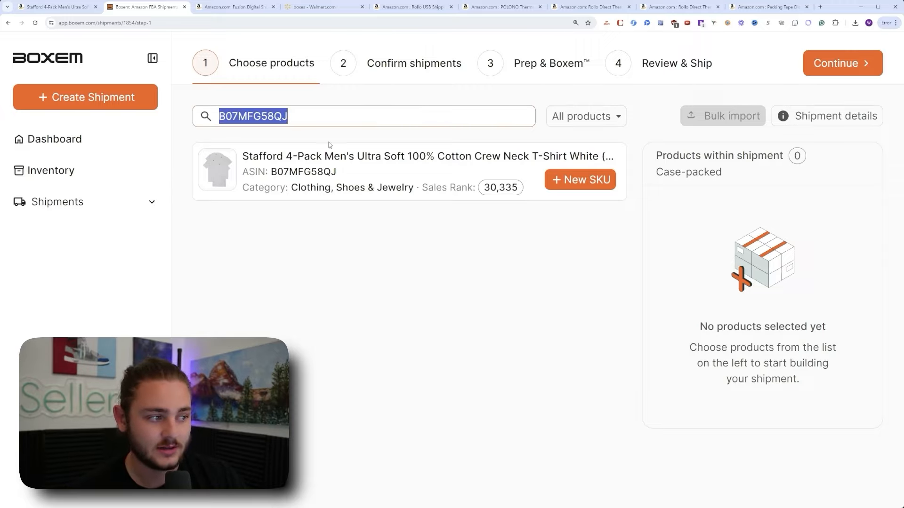
- Start a new SKU for the Stafford 4-pack T-shirt and review its FBA and FBM offers
{"action": "left_click", "coordinate": [587, 183]}
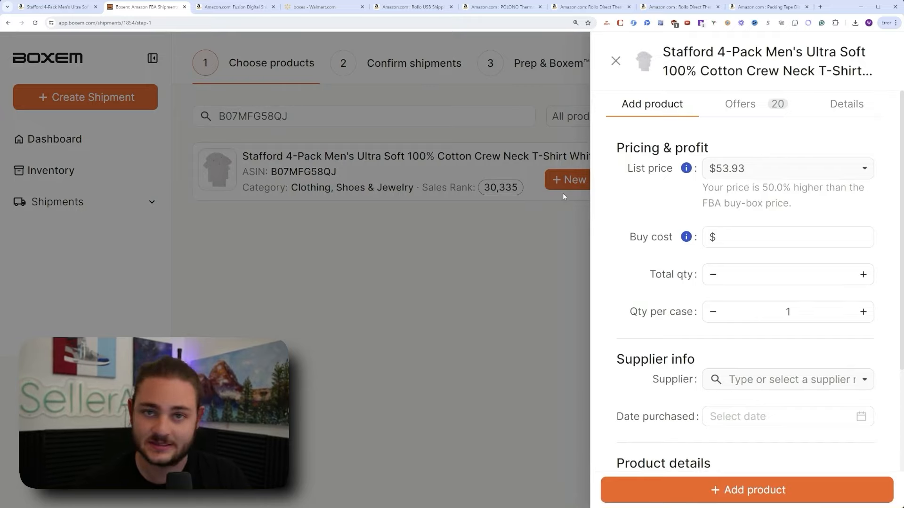
{"action": "left_click", "coordinate": [755, 105]}
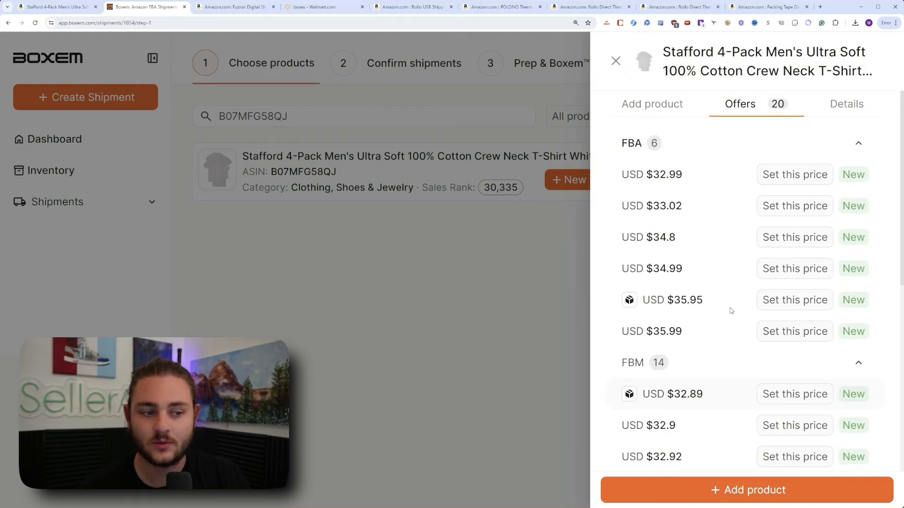
{"action": "scroll", "coordinate": [739, 292], "scroll_direction": "down", "scroll_amount": 1}
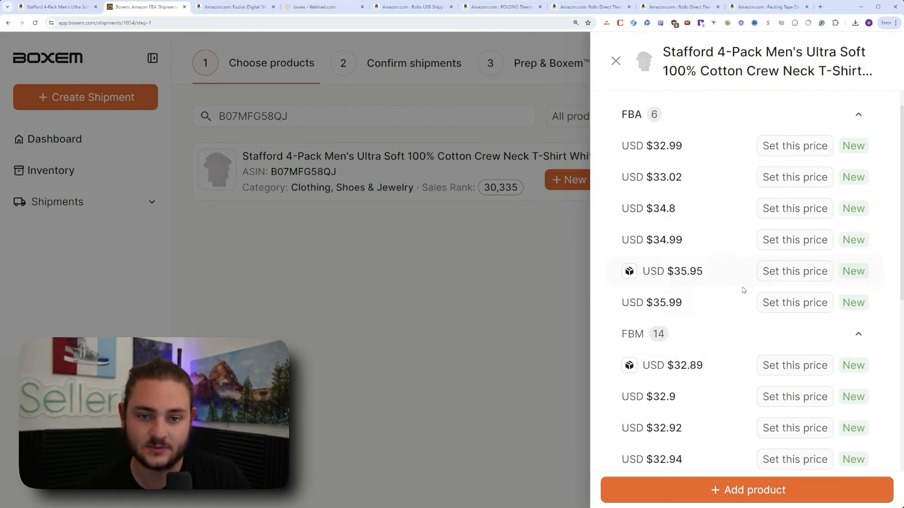
{"action": "scroll", "coordinate": [749, 278], "scroll_direction": "up", "scroll_amount": 1}
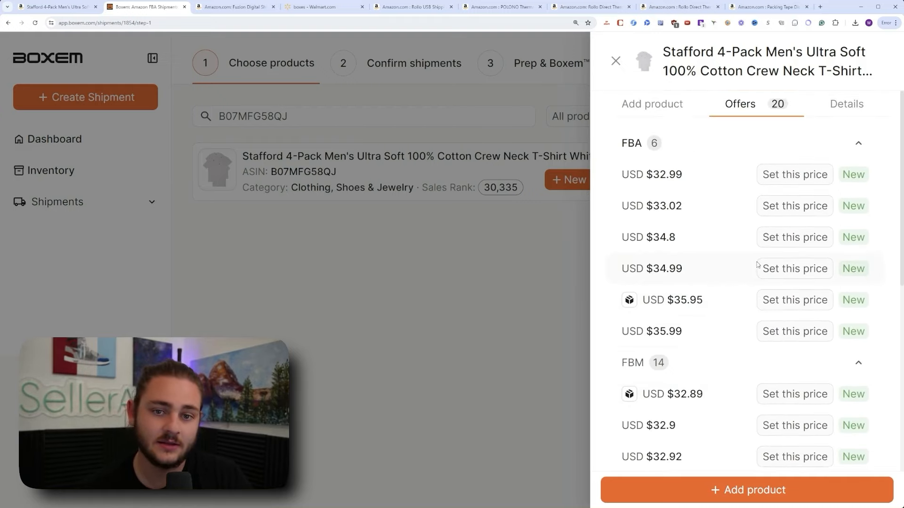
- Set the product's buy cost to $14, its total quantity to 50 and its quantity per case to 25
{"action": "left_click", "coordinate": [690, 117]}
{"action": "left_click", "coordinate": [751, 237]}
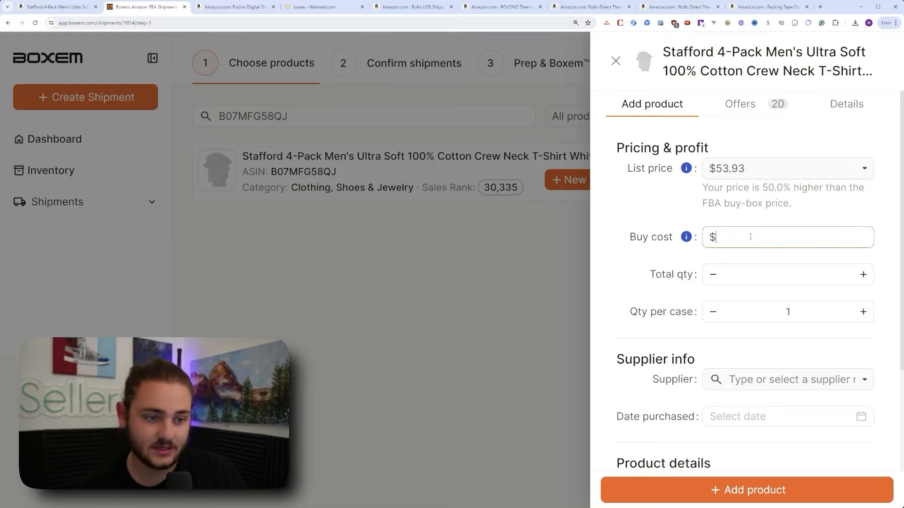
{"action": "type", "text": "14"}
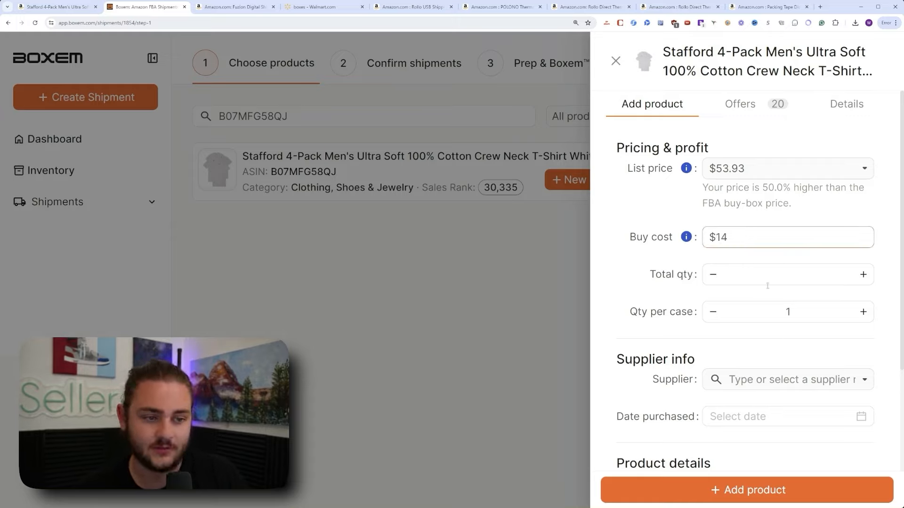
{"action": "left_click", "coordinate": [765, 278]}
{"action": "type", "text": "50"}
{"action": "left_click", "coordinate": [799, 312]}
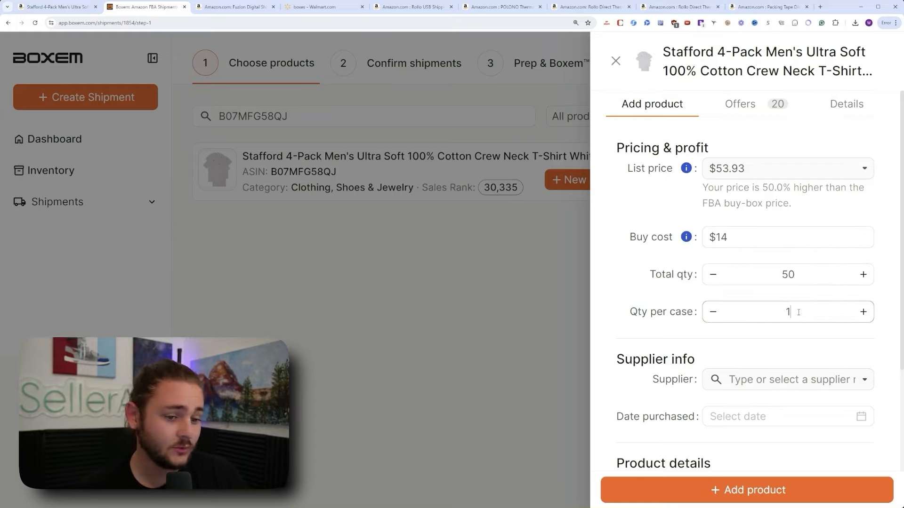
{"action": "key", "text": "BackSpace"}
{"action": "type", "text": "25"}
{"action": "left_click", "coordinate": [686, 350]}
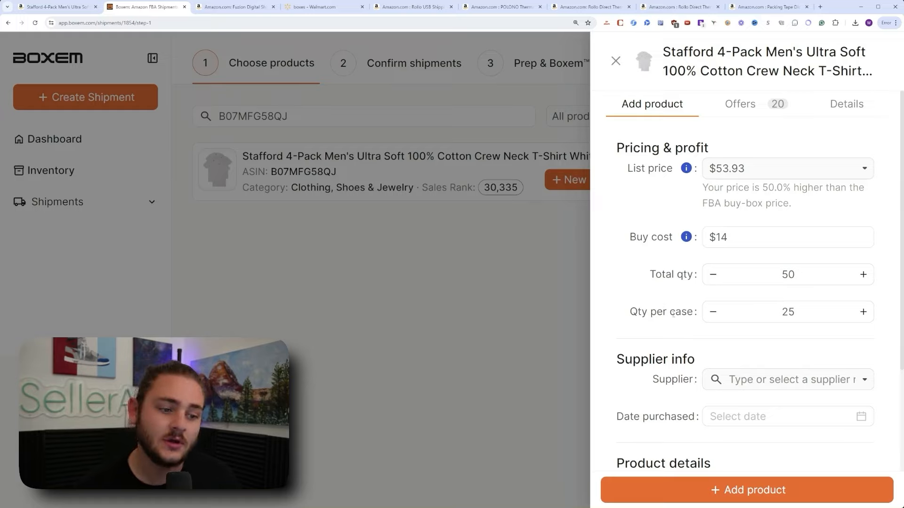
{"action": "left_click_drag", "start_coordinate": [628, 315], "coordinate": [705, 316]}
{"action": "left_click", "coordinate": [698, 315]}
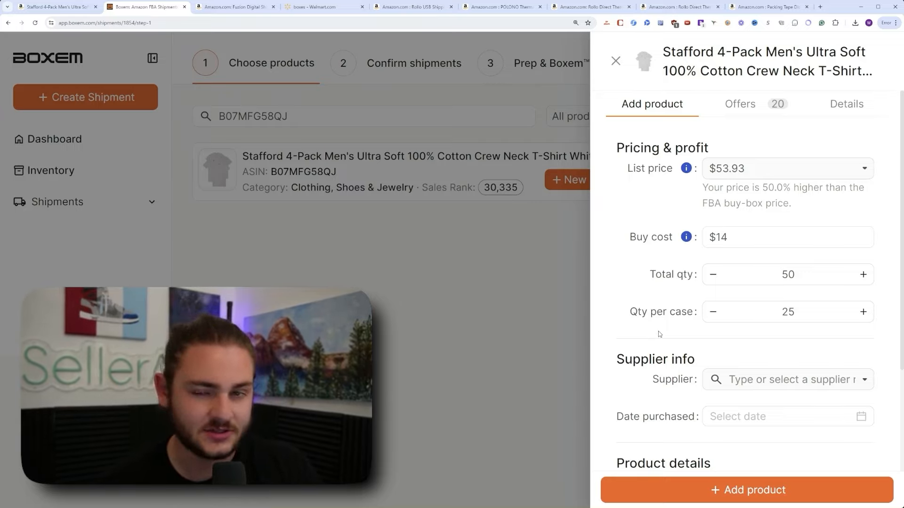
- Choose the supplier Testing and set the purchase date to today, 2024-07-09
{"action": "scroll", "coordinate": [687, 334], "scroll_direction": "down", "scroll_amount": 3}
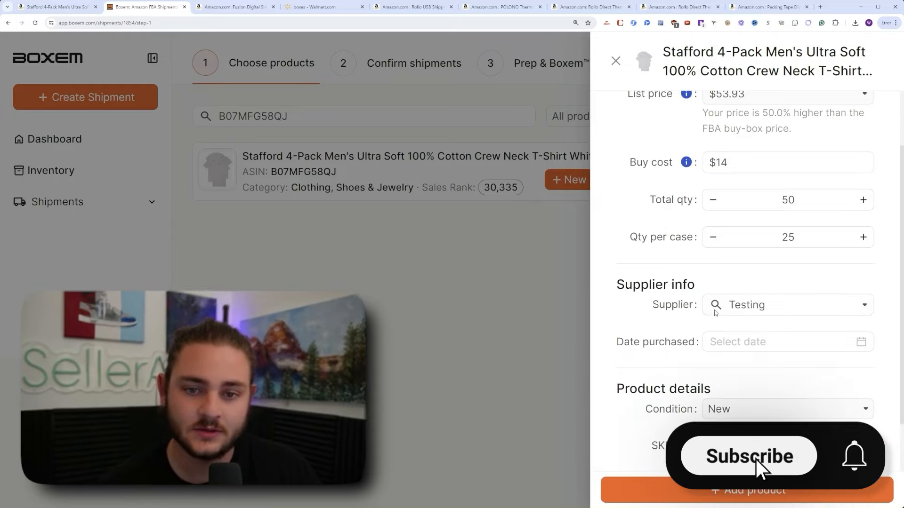
{"action": "scroll", "coordinate": [627, 291], "scroll_direction": "down", "scroll_amount": 1}
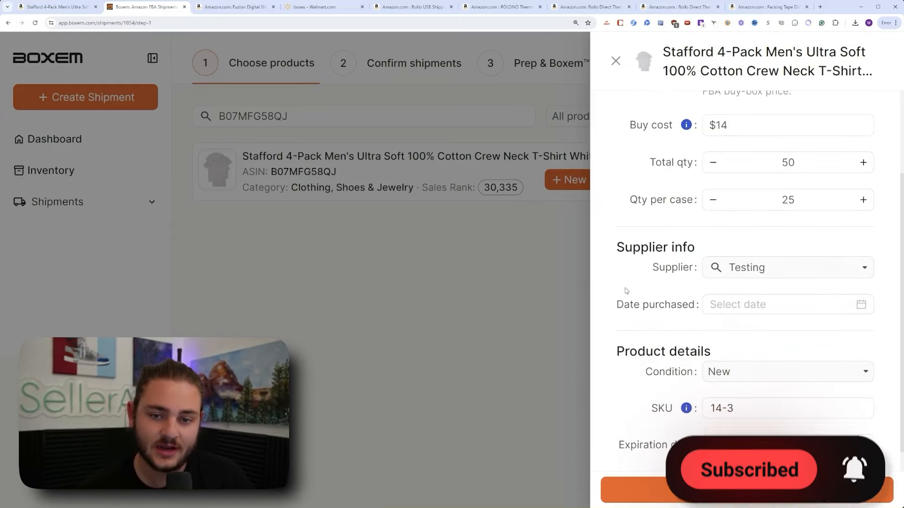
{"action": "scroll", "coordinate": [742, 278], "scroll_direction": "down", "scroll_amount": 1}
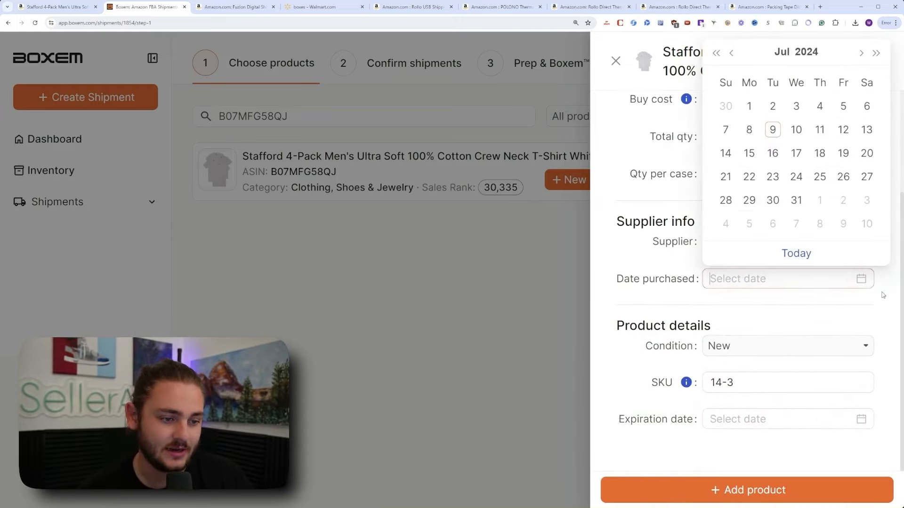
{"action": "left_click", "coordinate": [795, 255]}
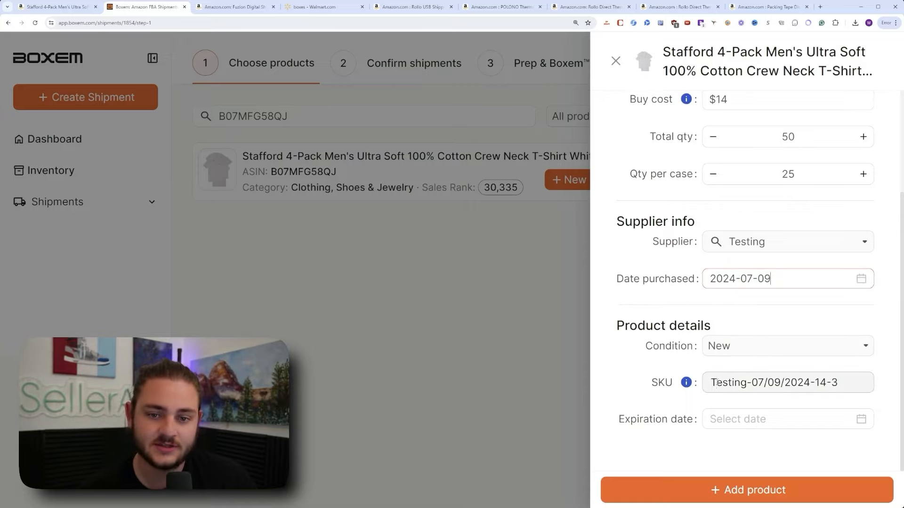
- Examine the product's SKU and the formula behind it in the variable SKU options
{"action": "left_click_drag", "start_coordinate": [717, 383], "coordinate": [829, 382]}
{"action": "left_click", "coordinate": [833, 382]}
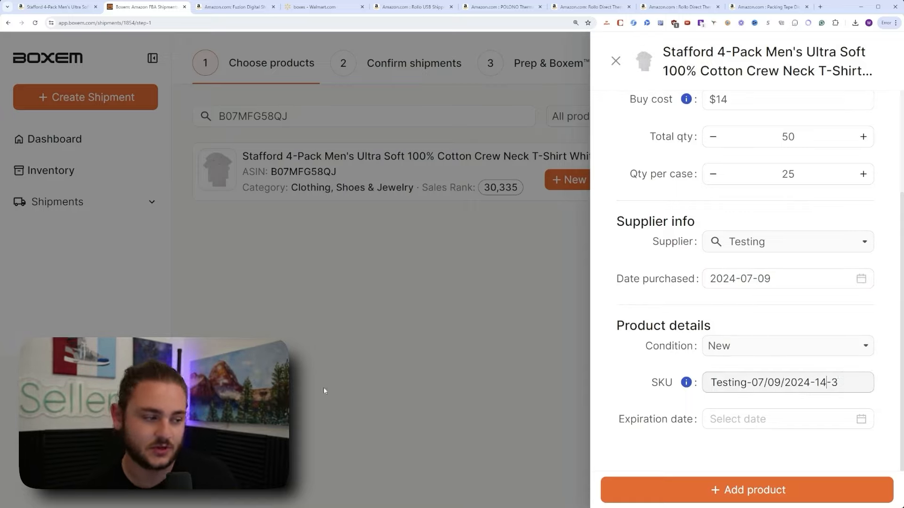
{"action": "left_click", "coordinate": [278, 291]}
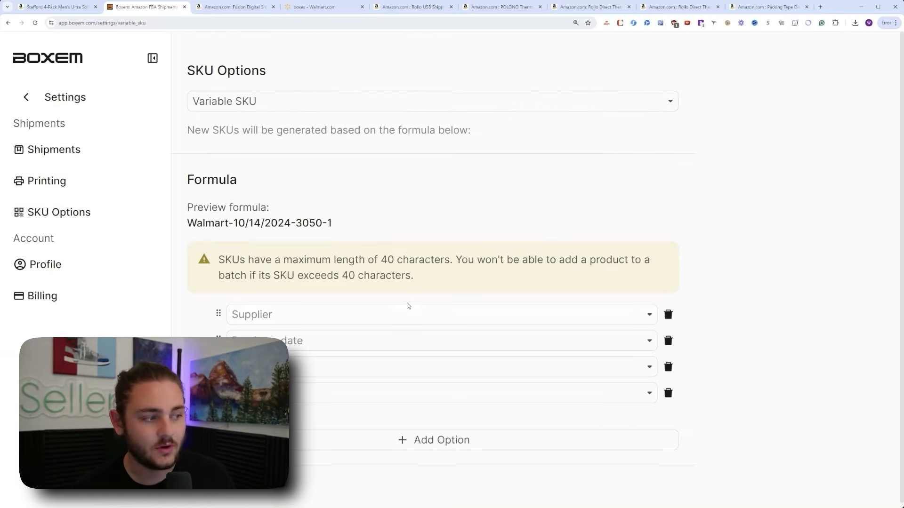
{"action": "scroll", "coordinate": [414, 292], "scroll_direction": "down", "scroll_amount": 1}
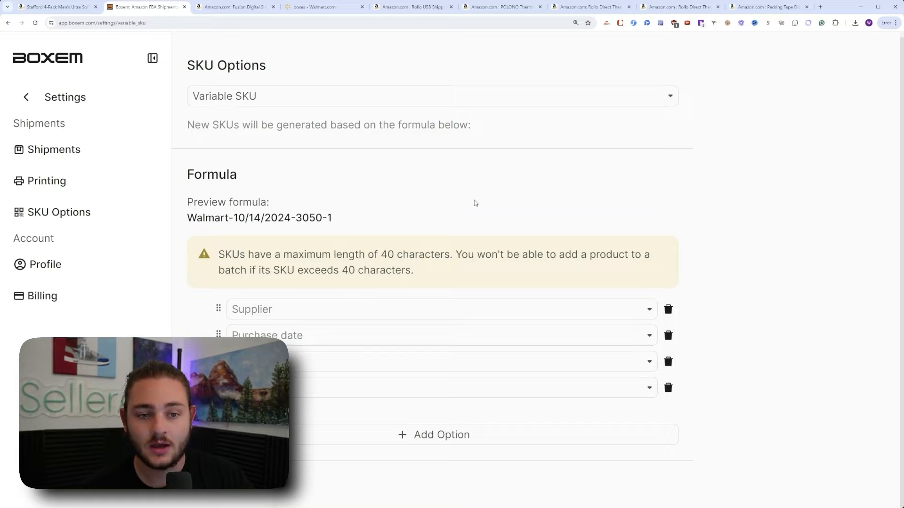
{"action": "left_click_drag", "start_coordinate": [188, 220], "coordinate": [291, 220]}
{"action": "double_click", "coordinate": [309, 219]}
{"action": "left_click", "coordinate": [236, 218]}
{"action": "double_click", "coordinate": [216, 220]}
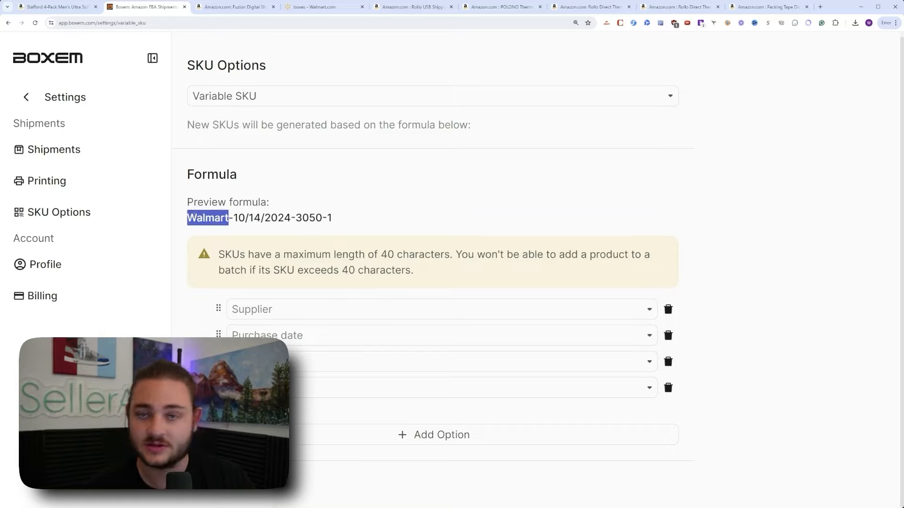
{"action": "left_click", "coordinate": [235, 218]}
{"action": "left_click_drag", "start_coordinate": [236, 218], "coordinate": [292, 220]}
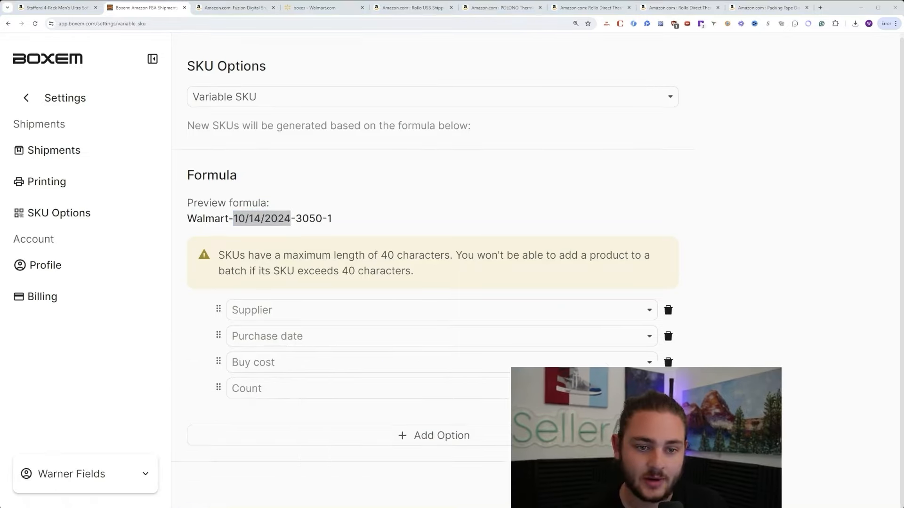
{"action": "left_click", "coordinate": [610, 206]}
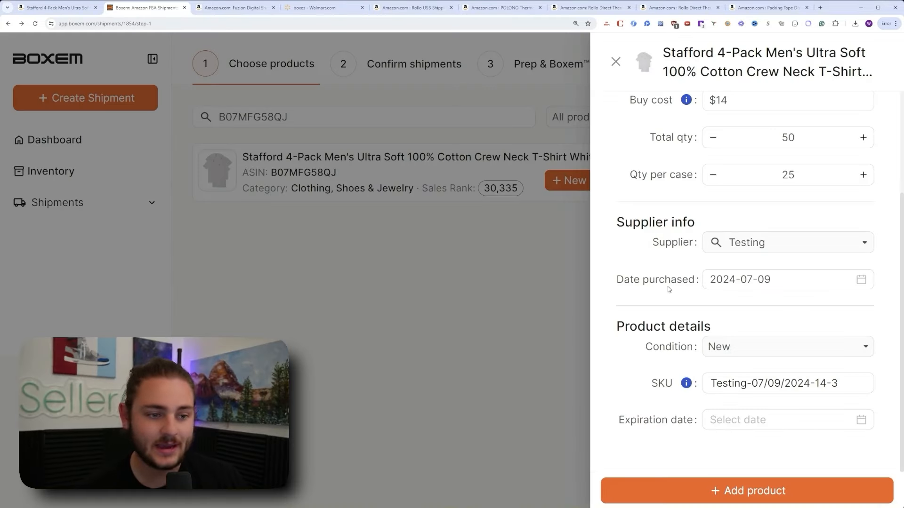
- Add the T-shirt product to the shipment and send the shipment request to Amazon for approval
{"action": "left_click", "coordinate": [734, 495]}
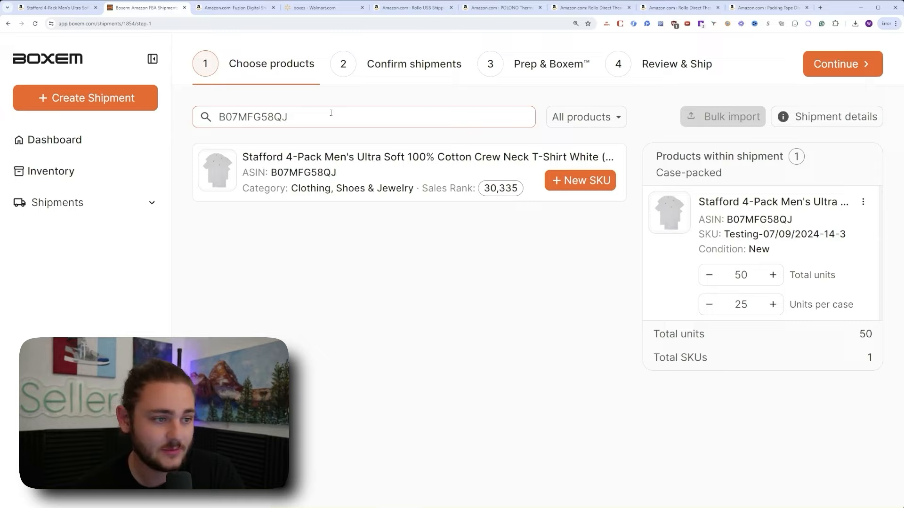
{"action": "left_click", "coordinate": [607, 313]}
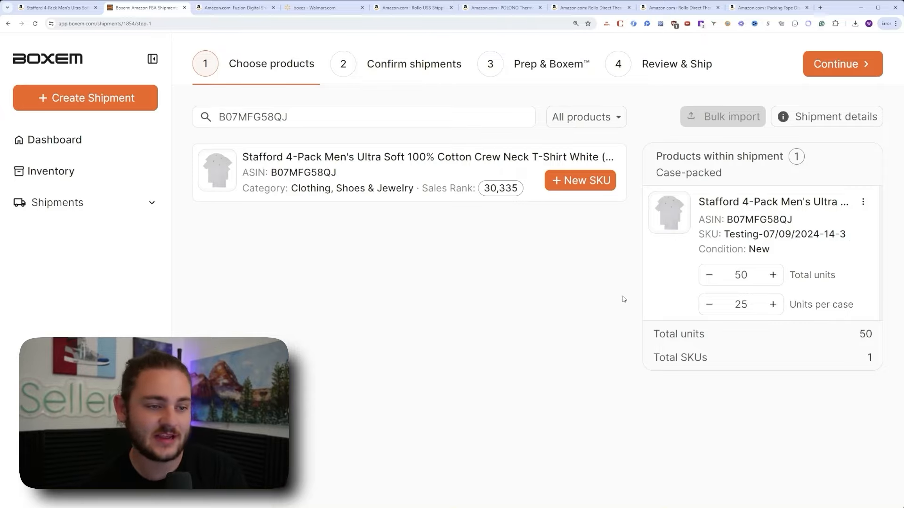
{"action": "left_click", "coordinate": [842, 75]}
{"action": "left_click", "coordinate": [565, 498]}
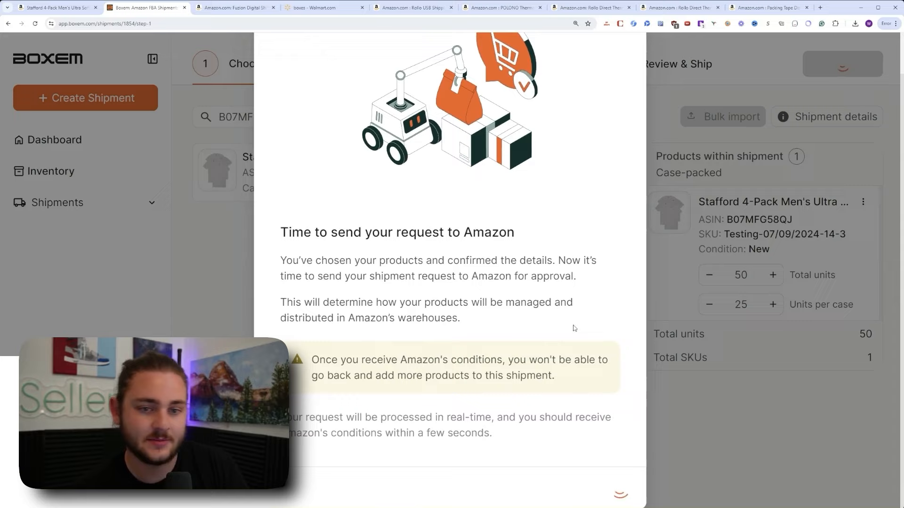
{"action": "key", "text": "ctrl+minus"}
{"action": "key", "text": "ctrl+minus"}
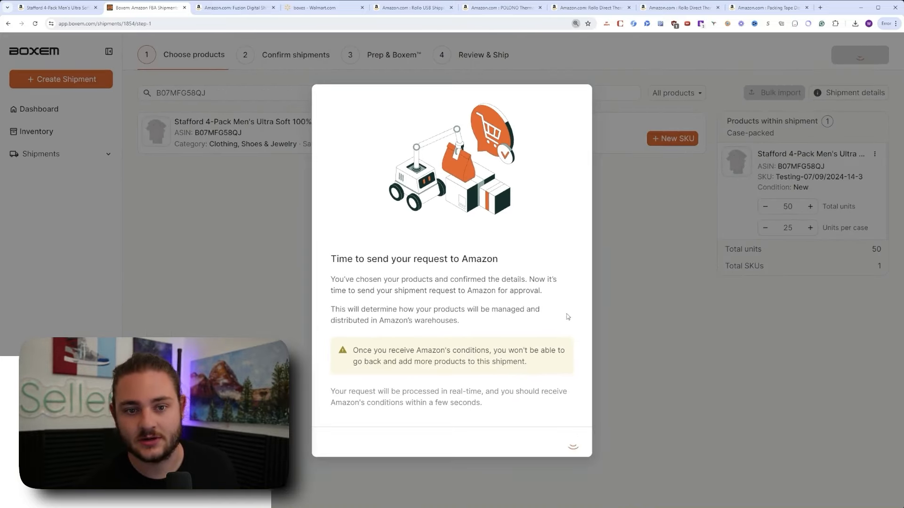
- Review Amazon's split shipments and confirm both, the one to ORF2 first and the remaining one to GYR3
{"action": "scroll", "coordinate": [354, 309], "scroll_direction": "down", "scroll_amount": 2}
{"action": "scroll", "coordinate": [354, 309], "scroll_direction": "down", "scroll_amount": 1}
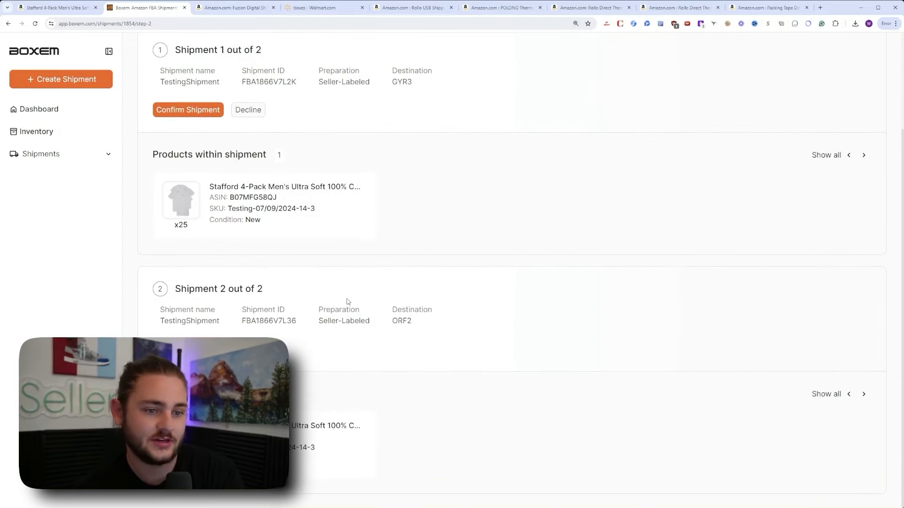
{"action": "scroll", "coordinate": [323, 288], "scroll_direction": "up", "scroll_amount": 3}
{"action": "scroll", "coordinate": [324, 310], "scroll_direction": "down", "scroll_amount": 3}
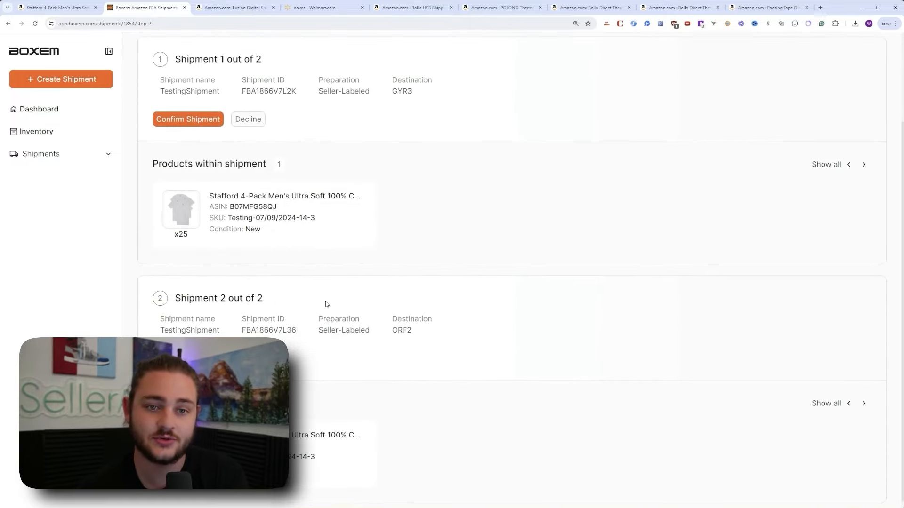
{"action": "scroll", "coordinate": [330, 257], "scroll_direction": "down", "scroll_amount": 1}
{"action": "left_click", "coordinate": [187, 348]}
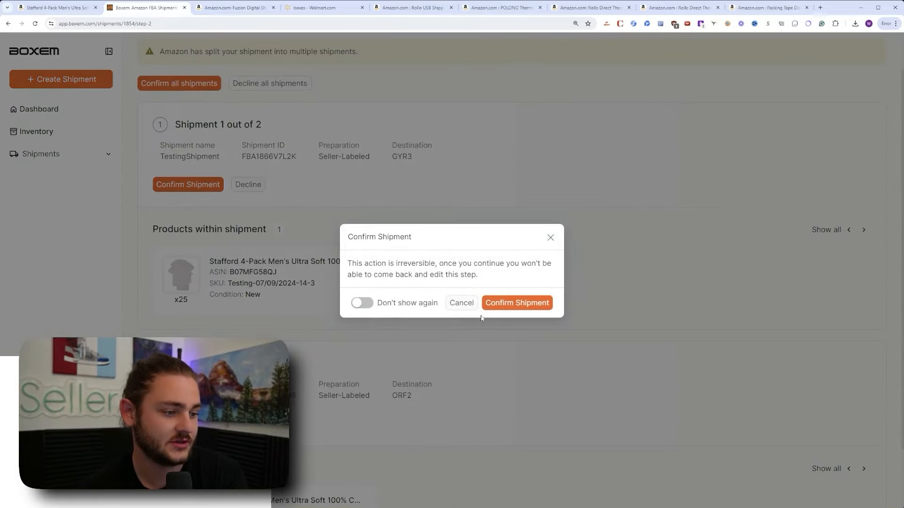
{"action": "left_click", "coordinate": [504, 306]}
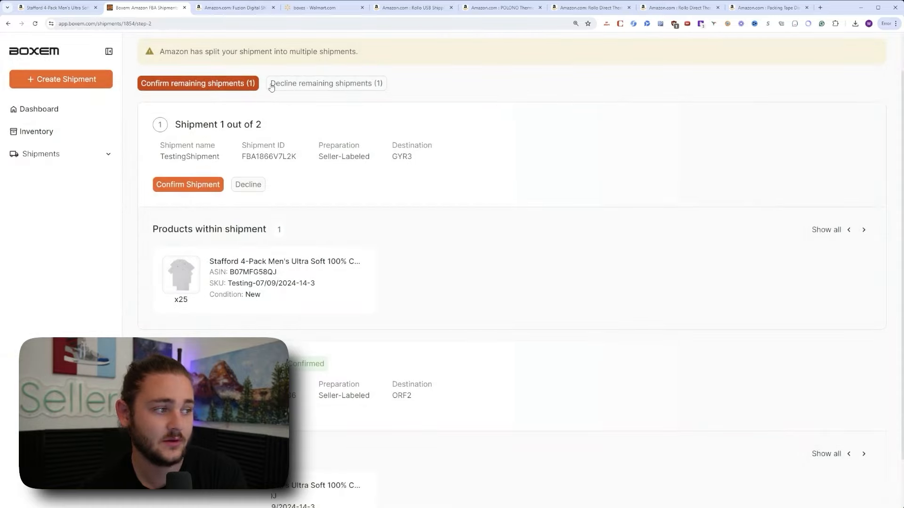
{"action": "left_click", "coordinate": [229, 84]}
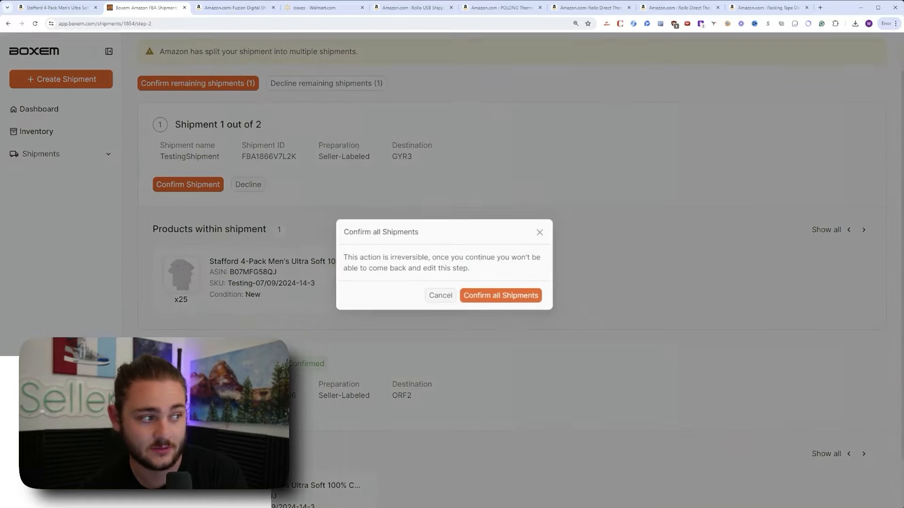
{"action": "left_click", "coordinate": [500, 296]}
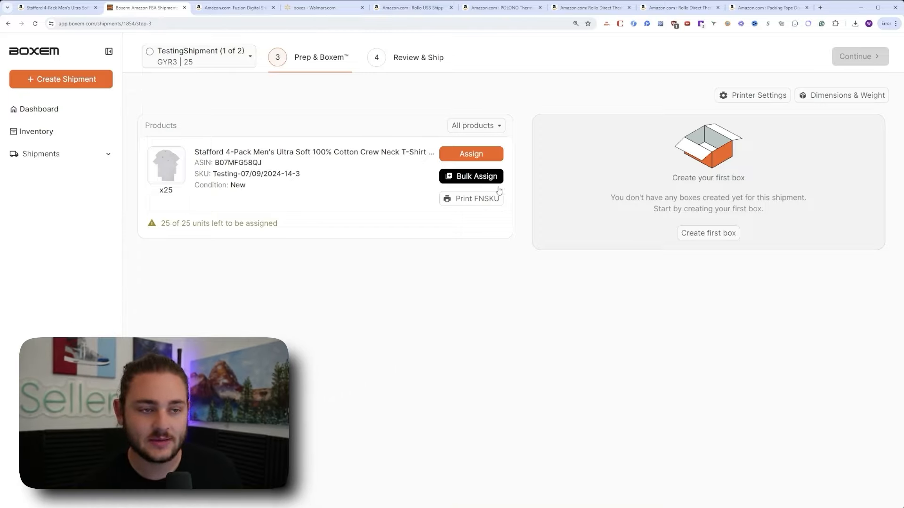
- Look at the Amazon listing for Rollo 2x1 direct thermal barcode labels and return to the GYR3 shipment in Boxem
{"action": "left_click", "coordinate": [769, 8]}
{"action": "left_click", "coordinate": [680, 8]}
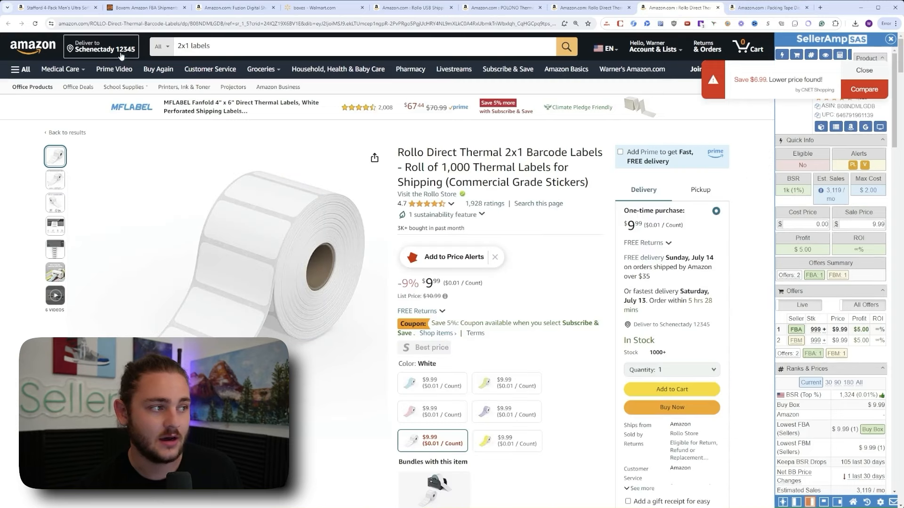
{"action": "left_click", "coordinate": [56, 8]}
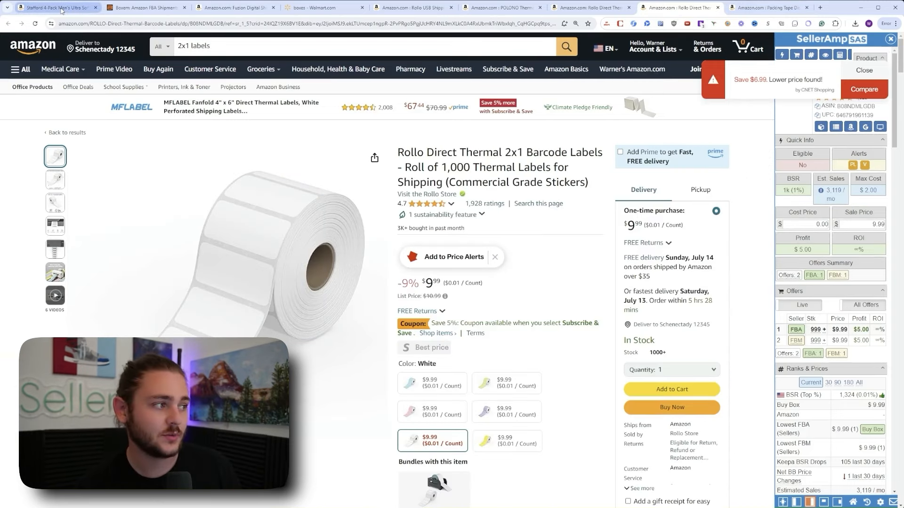
{"action": "left_click", "coordinate": [146, 8]}
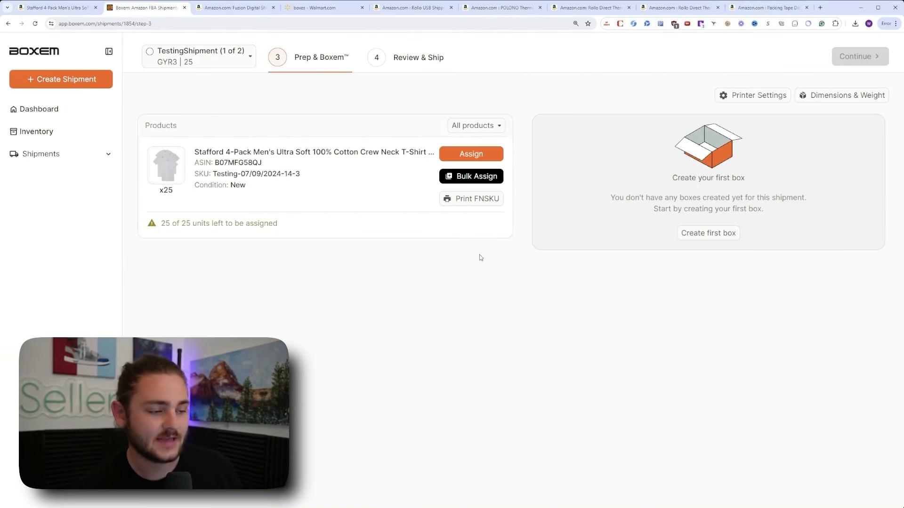
- Print 25 FNSKU labels for the Stafford T-shirt product in the GYR3 shipment
{"action": "left_click", "coordinate": [471, 199]}
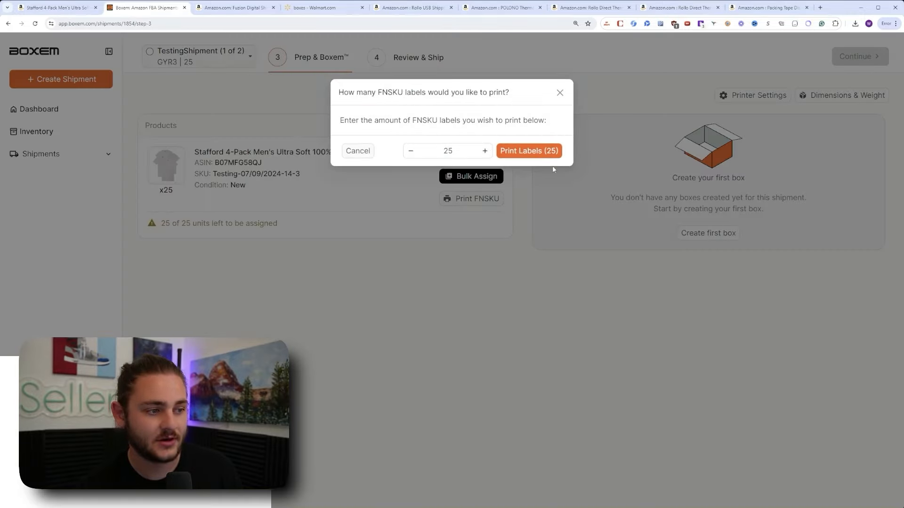
{"action": "left_click", "coordinate": [529, 151]}
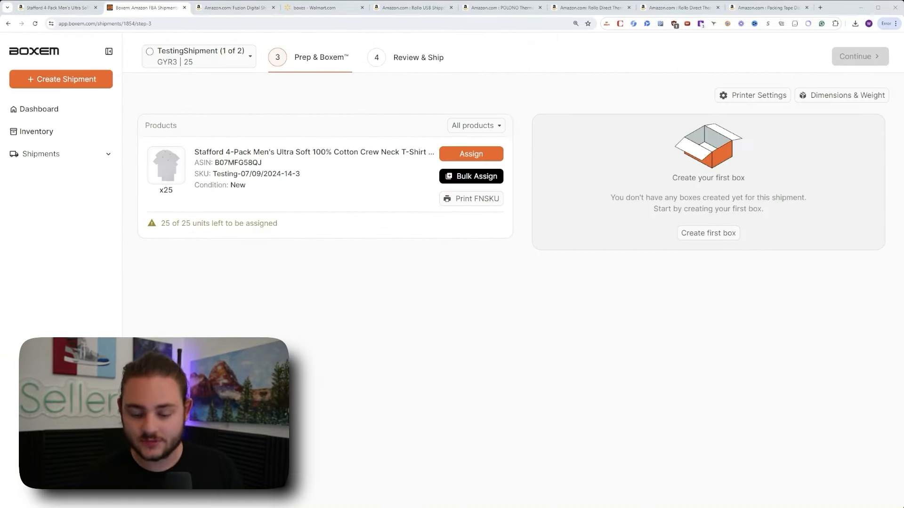
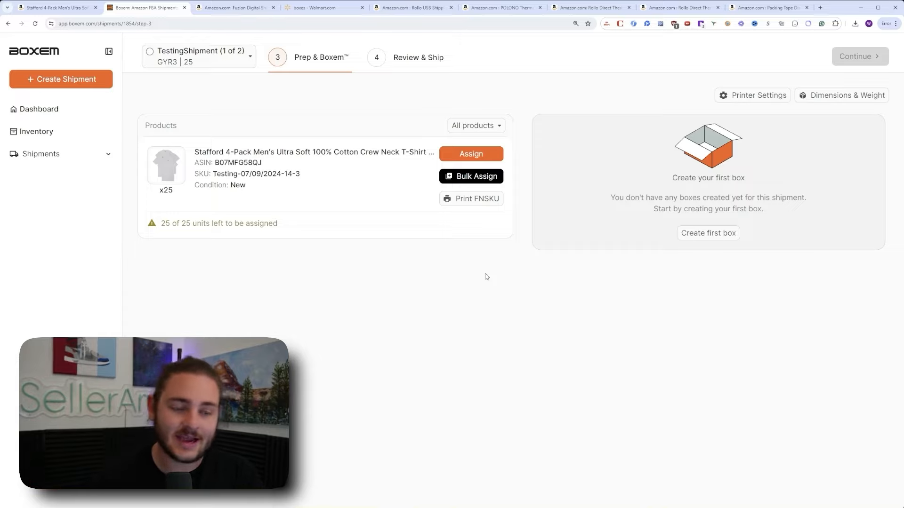
- Bulk-assign the T-shirts as 25 units in 1 box weighing 48 lb, saving it and printing its FBA box label
{"action": "left_click", "coordinate": [479, 181]}
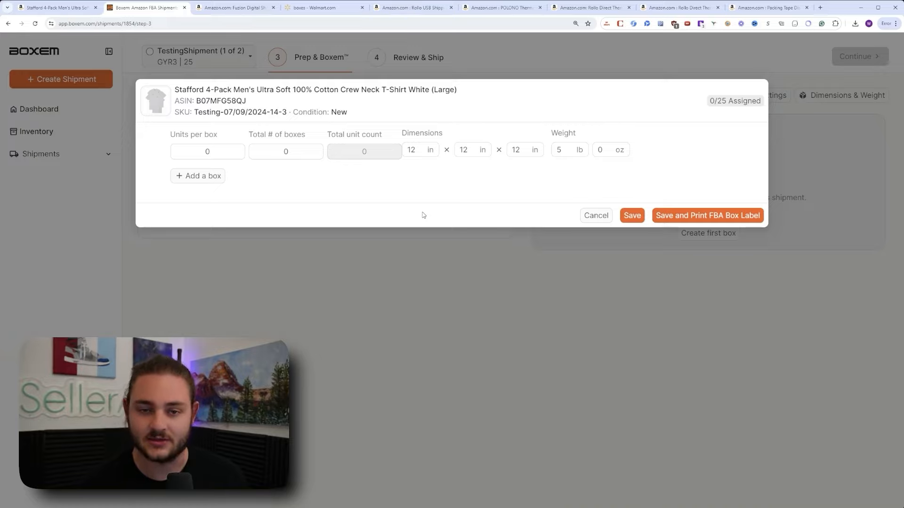
{"action": "left_click", "coordinate": [200, 154]}
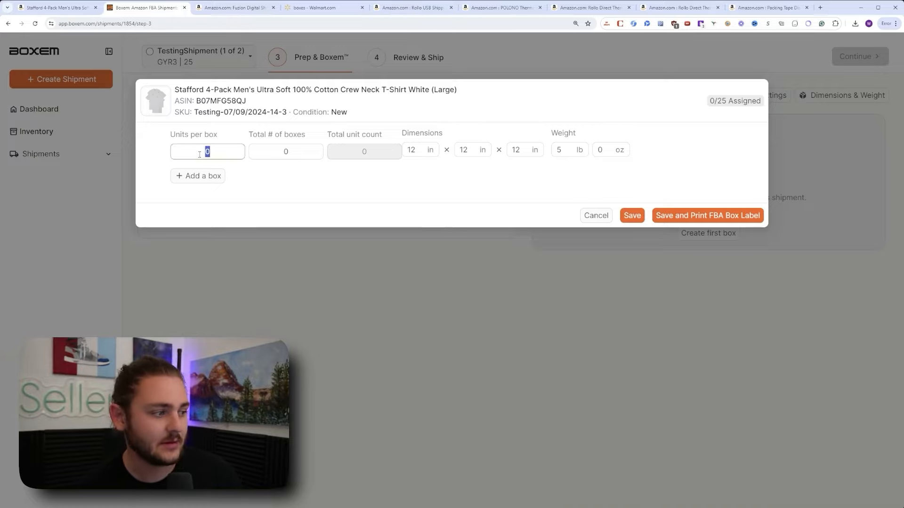
{"action": "type", "text": "25"}
{"action": "left_click", "coordinate": [284, 151]}
{"action": "type", "text": "1"}
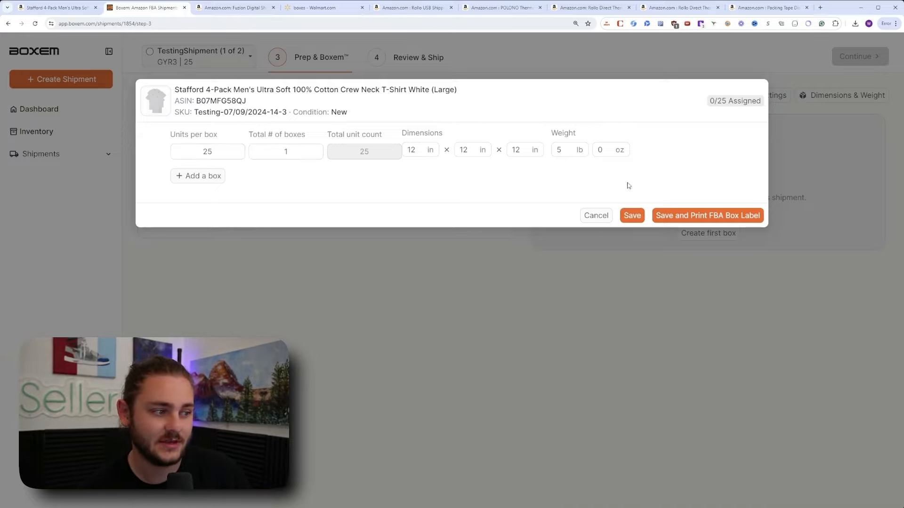
{"action": "left_click", "coordinate": [559, 152]}
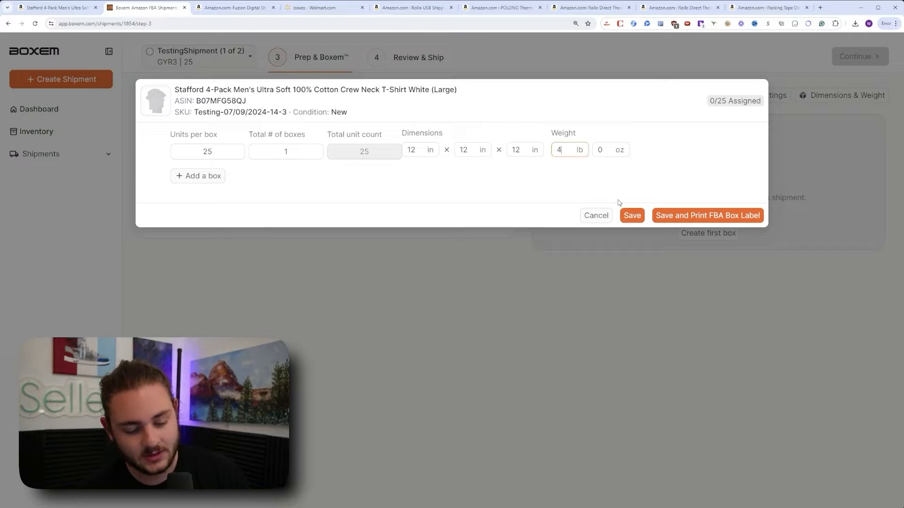
{"action": "type", "text": "48"}
{"action": "left_click", "coordinate": [631, 187]}
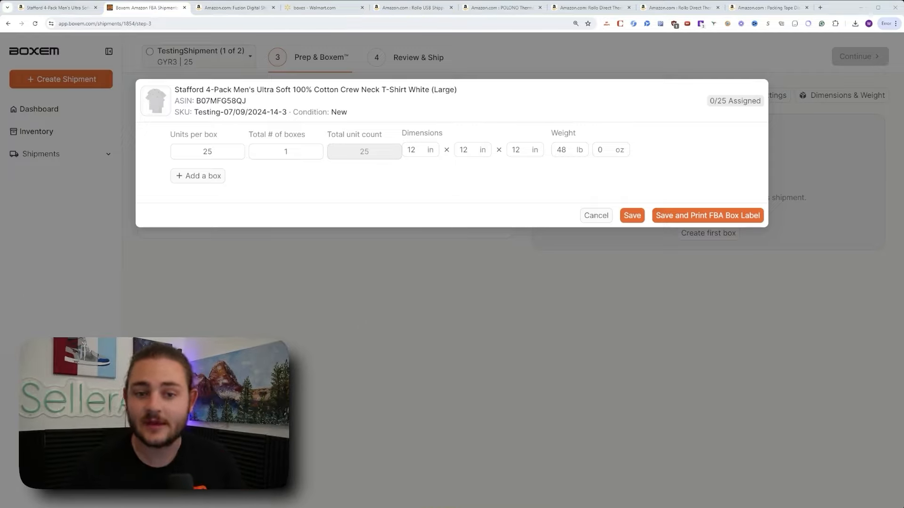
{"action": "left_click", "coordinate": [708, 215]}
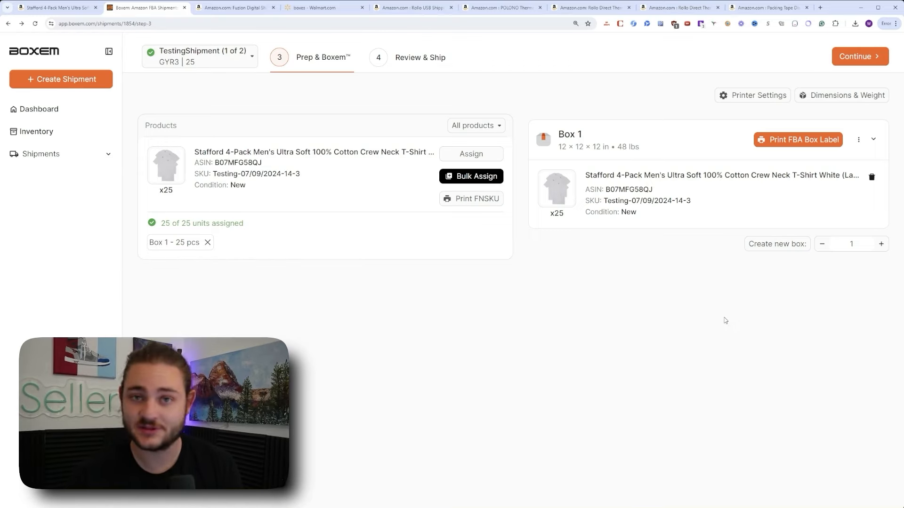
- Force the FNSKU label size to 2 in wide by 1 in high in the printer settings and return to the shipment
{"action": "left_click", "coordinate": [745, 98]}
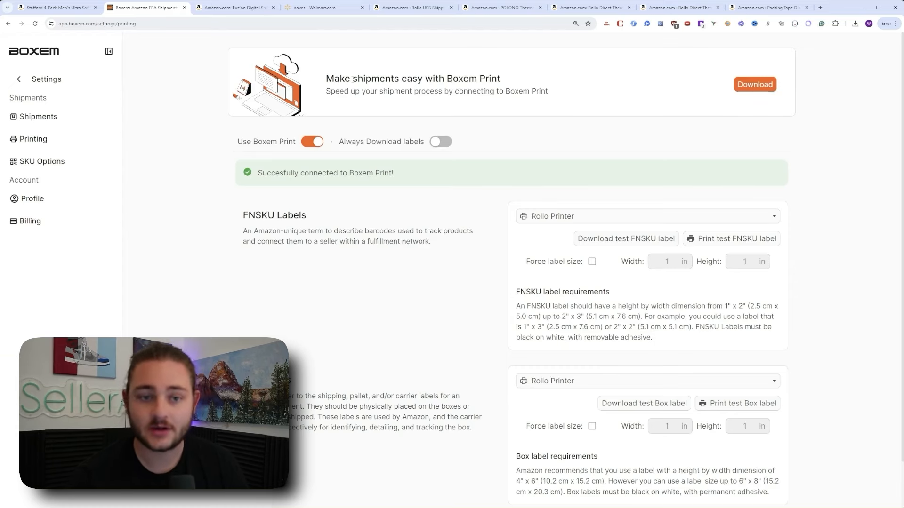
{"action": "scroll", "coordinate": [328, 201], "scroll_direction": "down", "scroll_amount": 1}
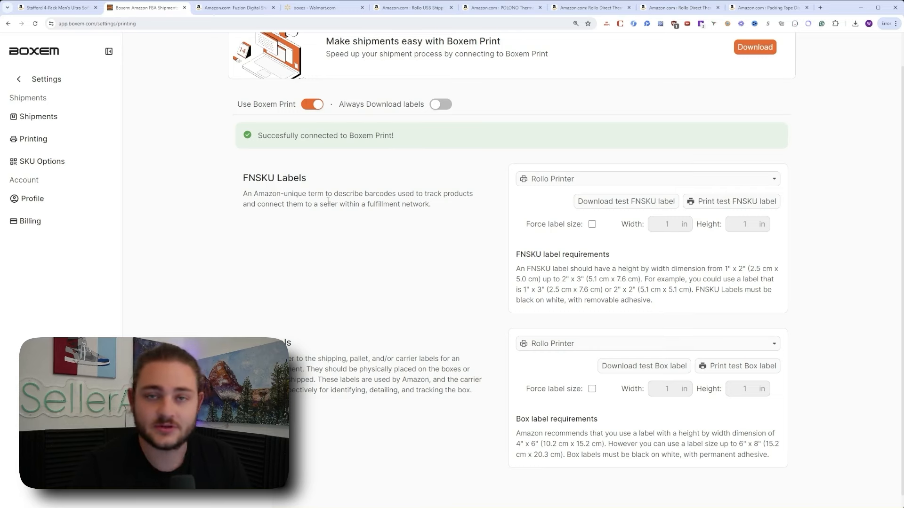
{"action": "scroll", "coordinate": [498, 289], "scroll_direction": "down", "scroll_amount": 1}
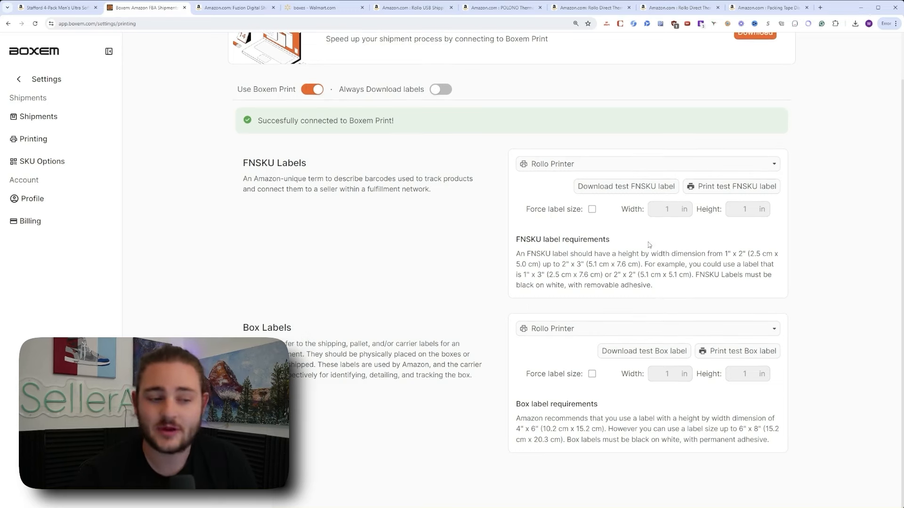
{"action": "left_click", "coordinate": [591, 209]}
{"action": "left_click", "coordinate": [676, 207]}
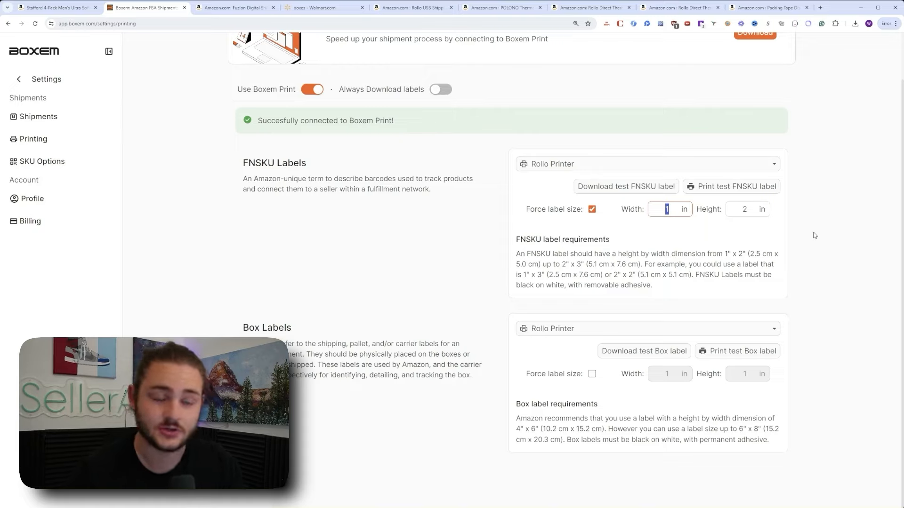
{"action": "type", "text": "2"}
{"action": "key", "text": "Tab"}
{"action": "type", "text": "1"}
{"action": "left_click_drag", "start_coordinate": [516, 255], "coordinate": [730, 254]}
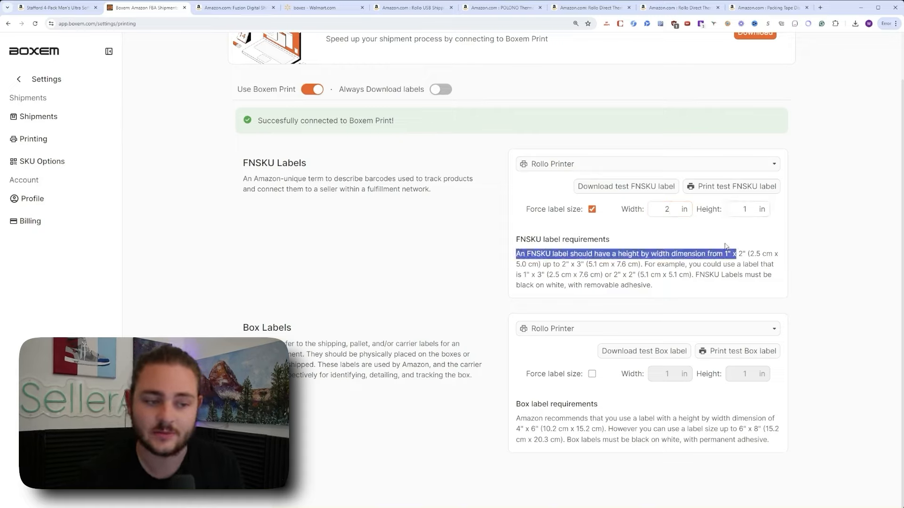
{"action": "left_click", "coordinate": [664, 224]}
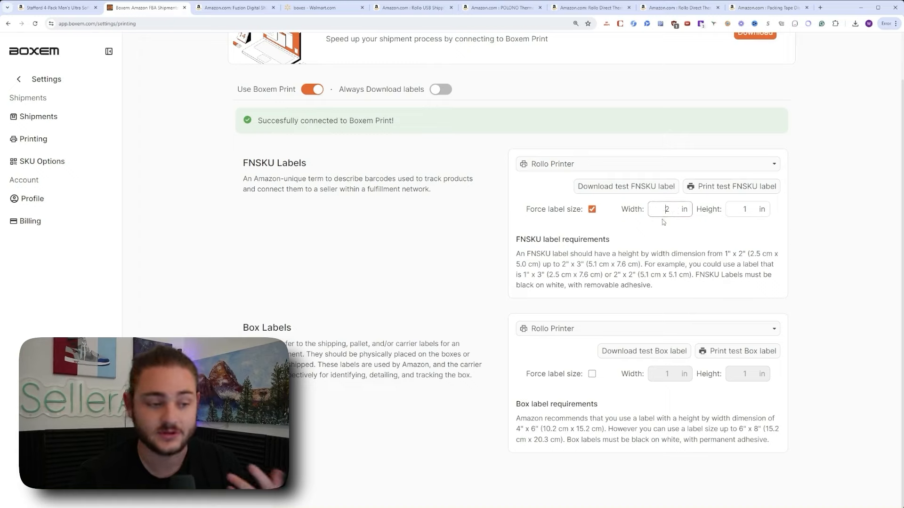
{"action": "left_click", "coordinate": [427, 224]}
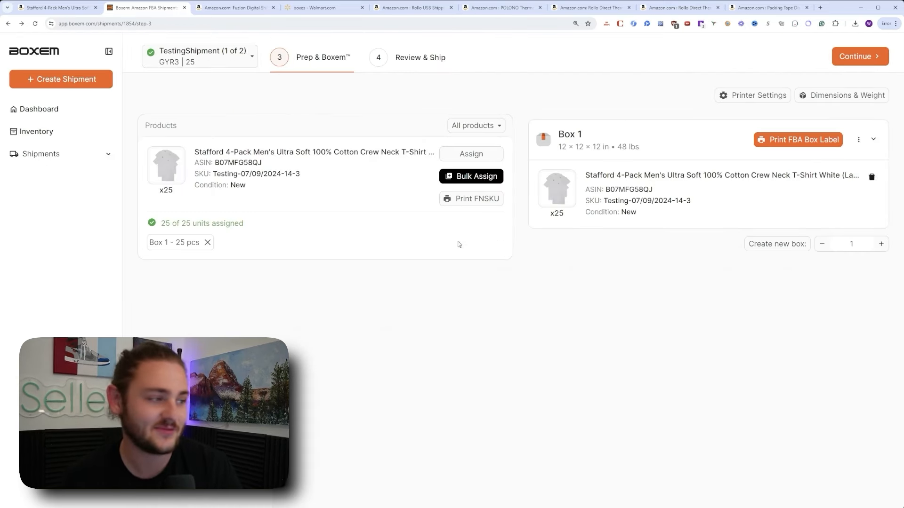
- Proceed to Review & Ship for the GYR3 shipment and accept its shipping charges
{"action": "left_click", "coordinate": [854, 56]}
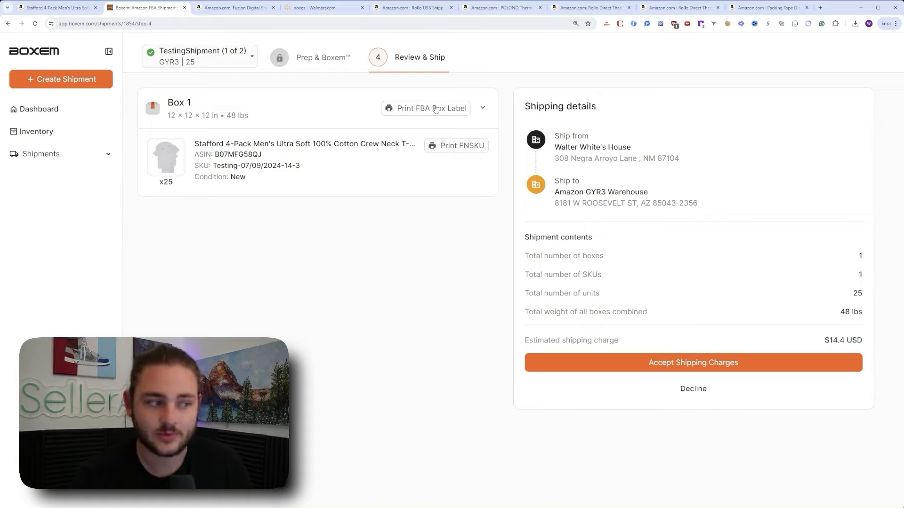
{"action": "left_click", "coordinate": [642, 365]}
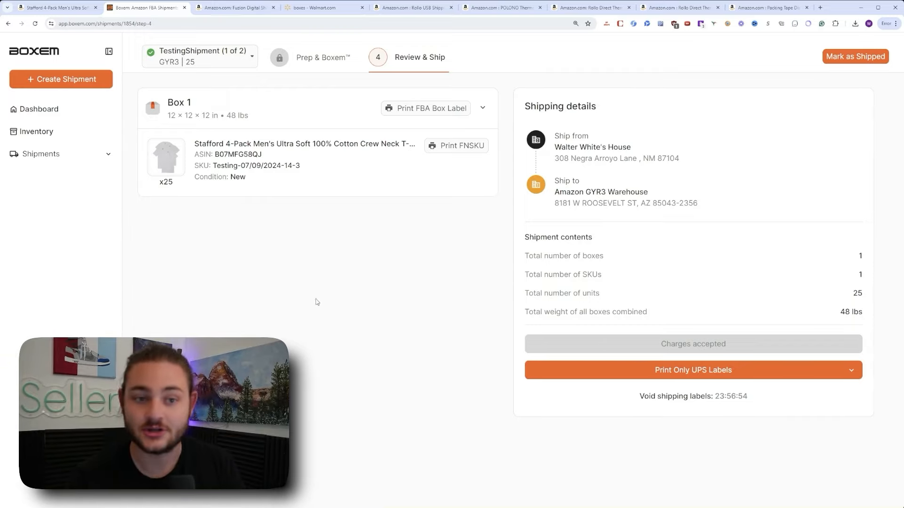
- View the prep page of the second shipment, going to ORF2, and switch back to the GYR3 shipment
{"action": "left_click", "coordinate": [252, 56]}
{"action": "left_click", "coordinate": [198, 128]}
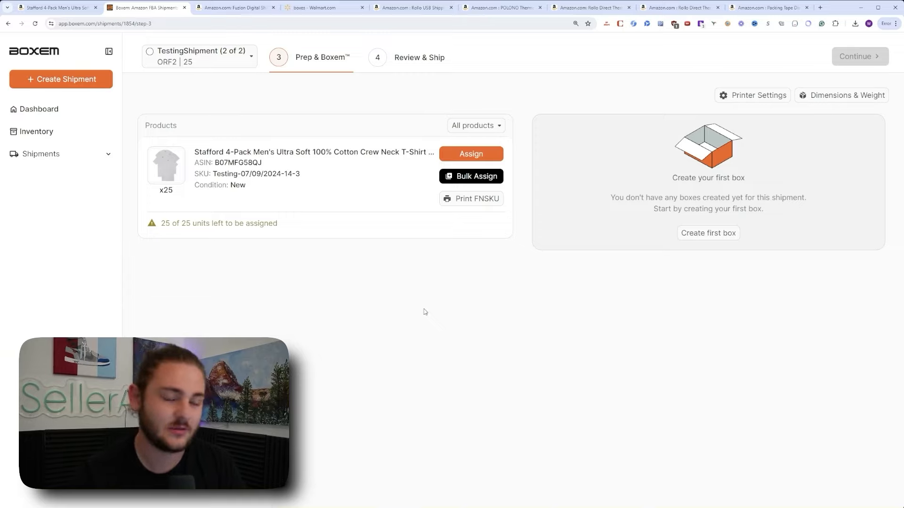
{"action": "left_click", "coordinate": [225, 60]}
{"action": "left_click", "coordinate": [225, 84]}
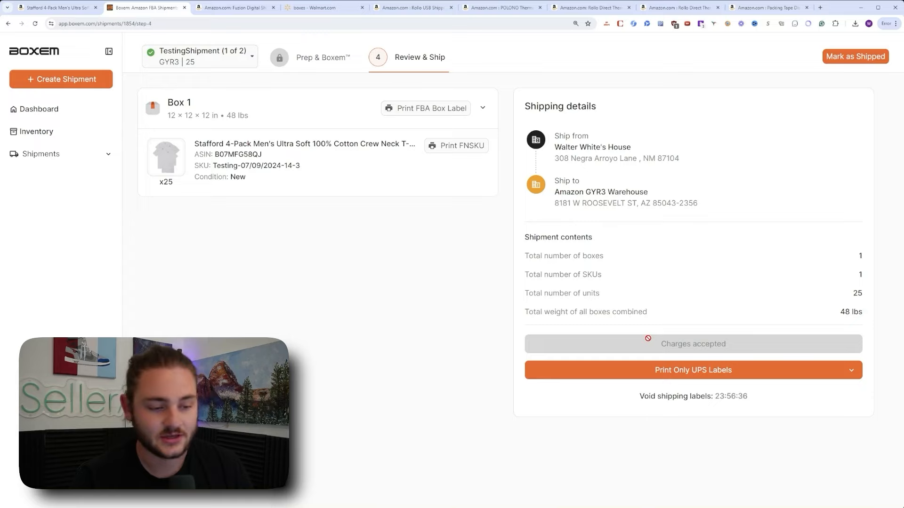